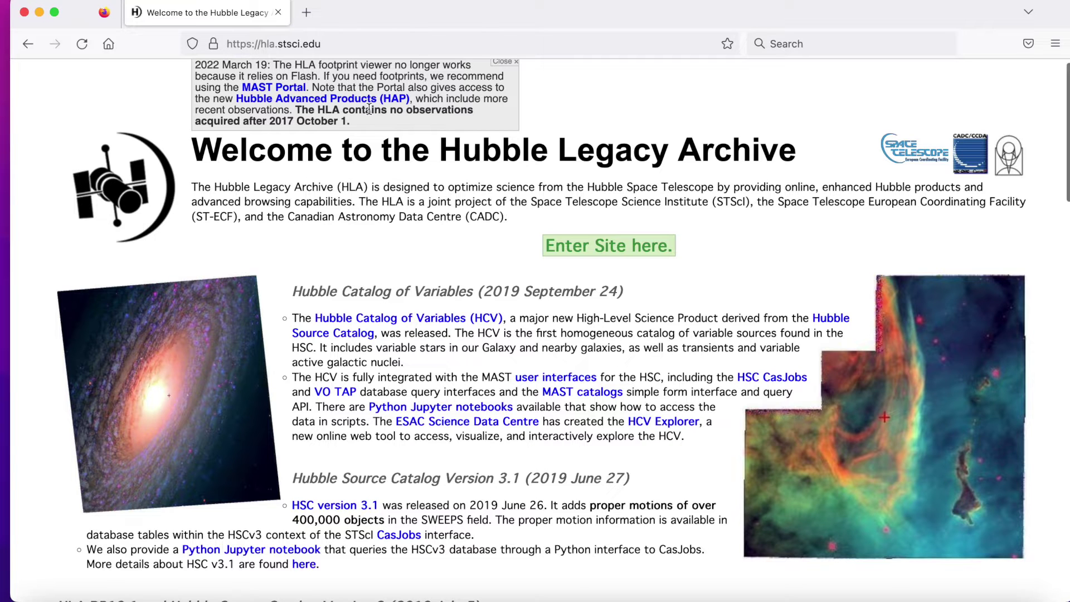
- Enter the Hubble Legacy Archive from the welcome page and expand the advanced search form
{"action": "scroll", "coordinate": [369, 109], "scroll_direction": "up", "scroll_amount": 1}
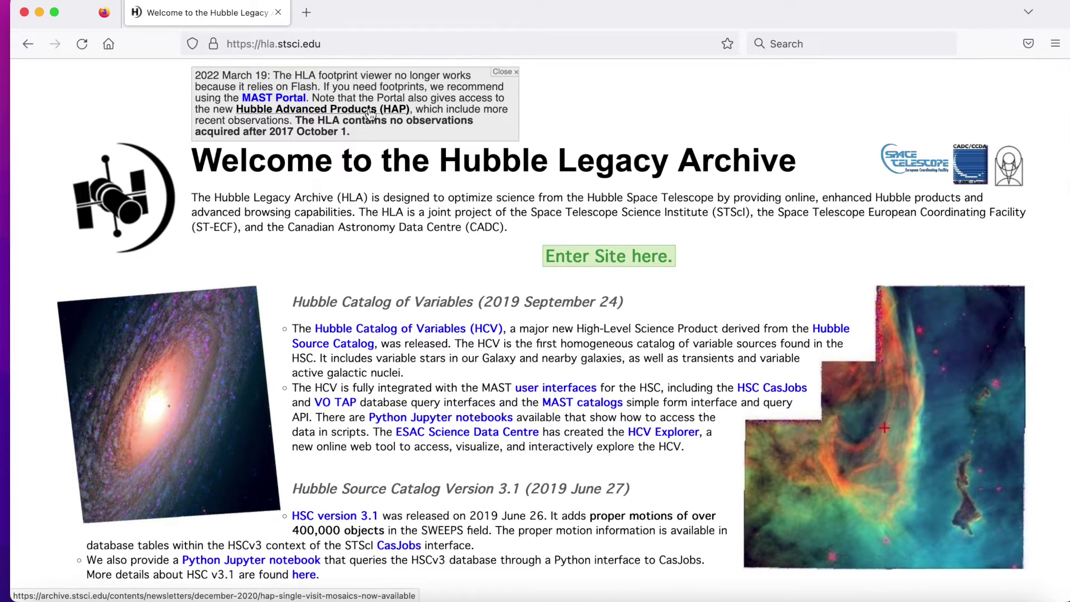
{"action": "left_click", "coordinate": [590, 264]}
{"action": "scroll", "coordinate": [590, 265], "scroll_direction": "down", "scroll_amount": 1}
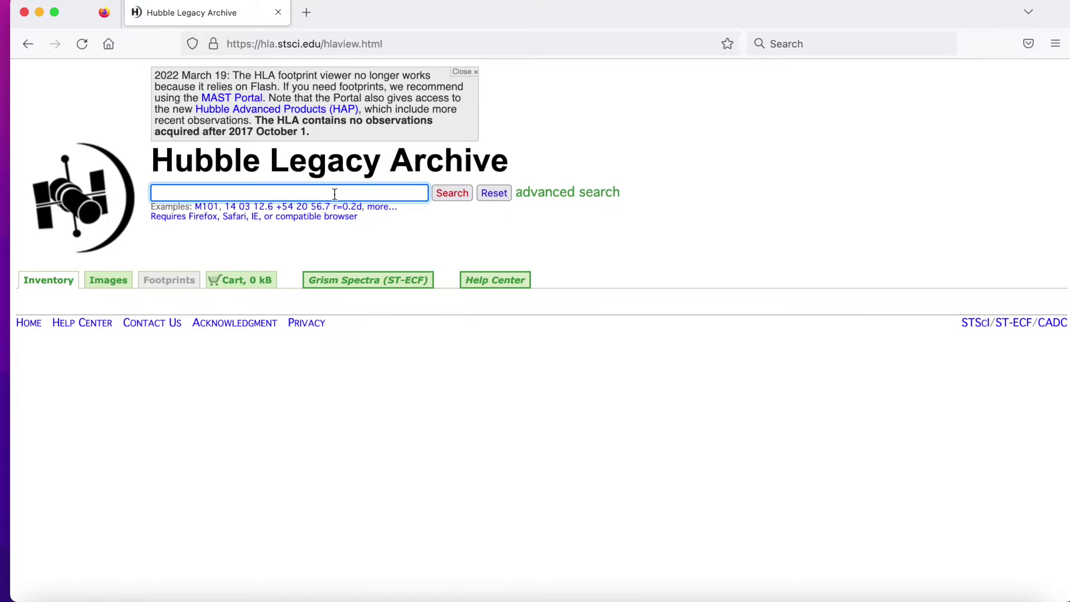
{"action": "left_click", "coordinate": [598, 199]}
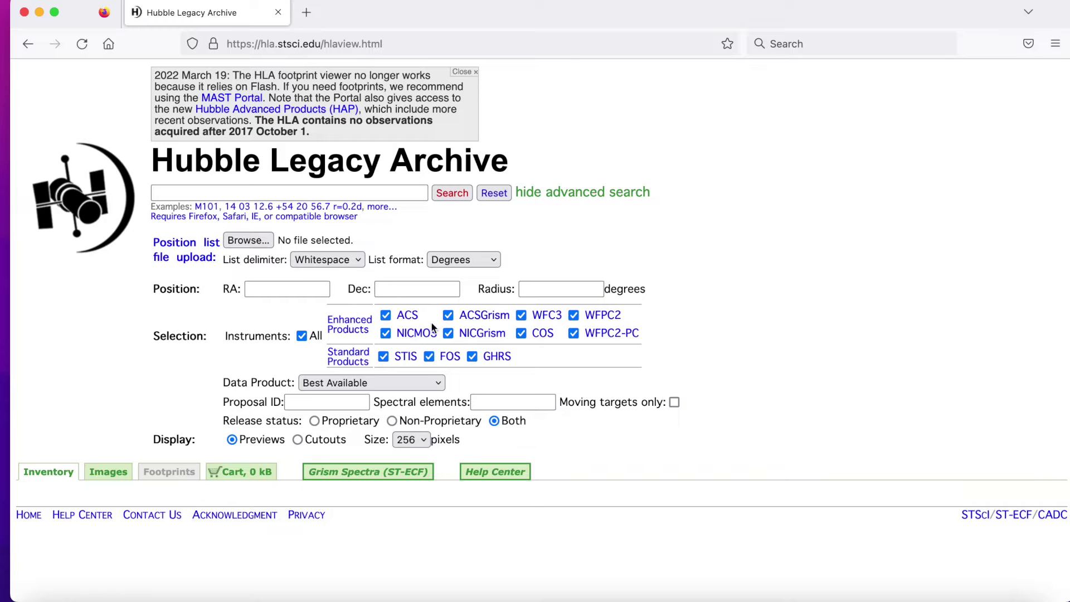
- Exclude the NICMOS, NICGrism, WFPC2-PC and ACSGrism instruments from the search
{"action": "left_click", "coordinate": [385, 332]}
{"action": "left_click", "coordinate": [448, 333]}
{"action": "left_click", "coordinate": [573, 334]}
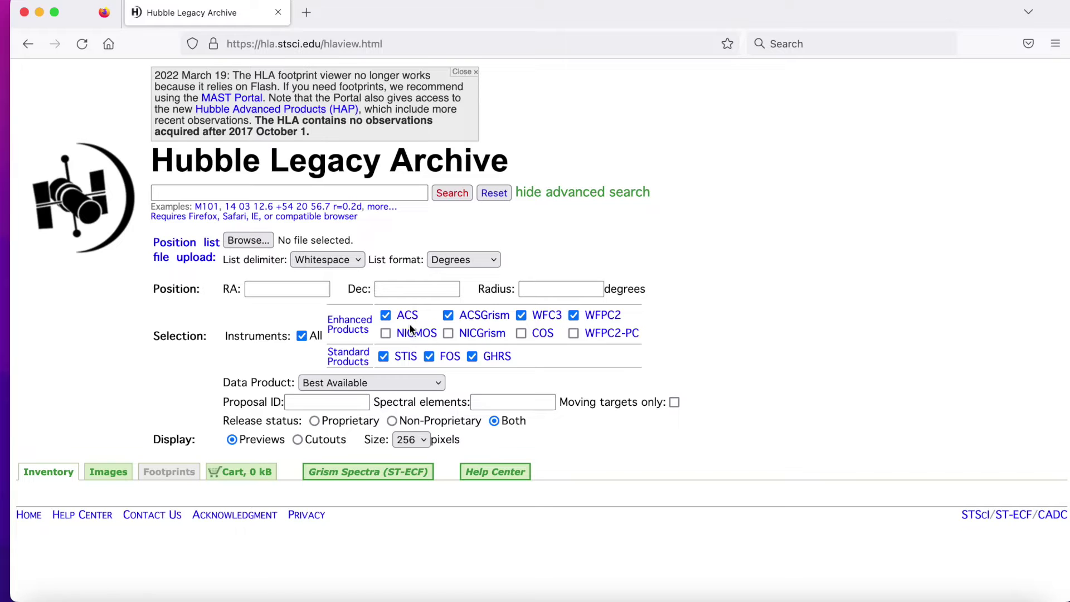
{"action": "left_click", "coordinate": [449, 316]}
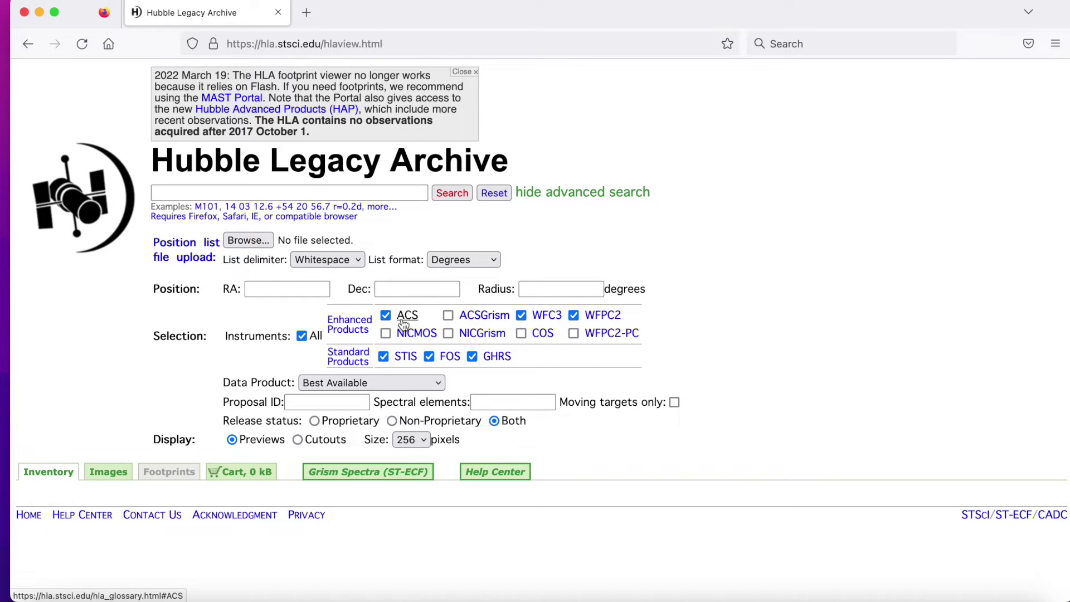
- Search the archive for the target orion
{"action": "left_click", "coordinate": [252, 188]}
{"action": "type", "text": "orion"}
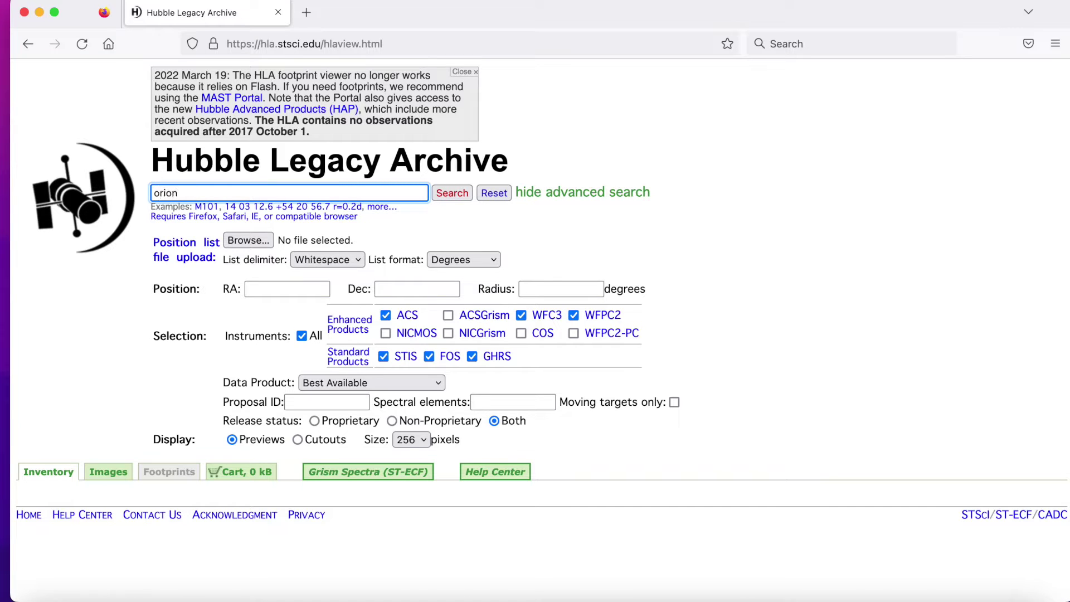
{"action": "key", "text": "Return"}
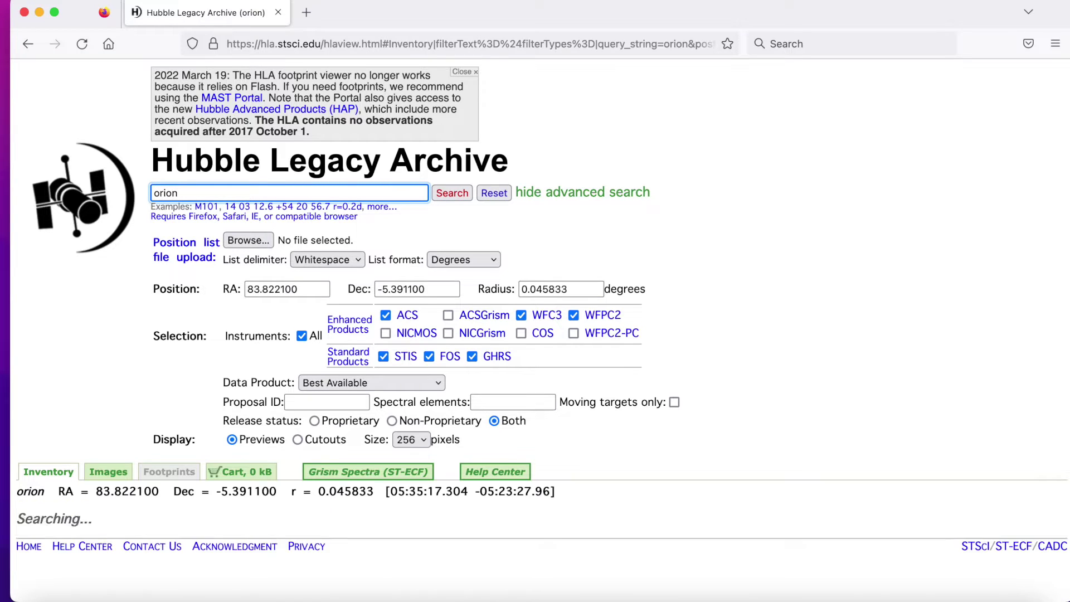
- Show the orion results as image previews and scroll to the ACS/WFC B, G and R thumbnails
{"action": "scroll", "coordinate": [216, 275], "scroll_direction": "down", "scroll_amount": 2}
{"action": "scroll", "coordinate": [216, 275], "scroll_direction": "down", "scroll_amount": 3}
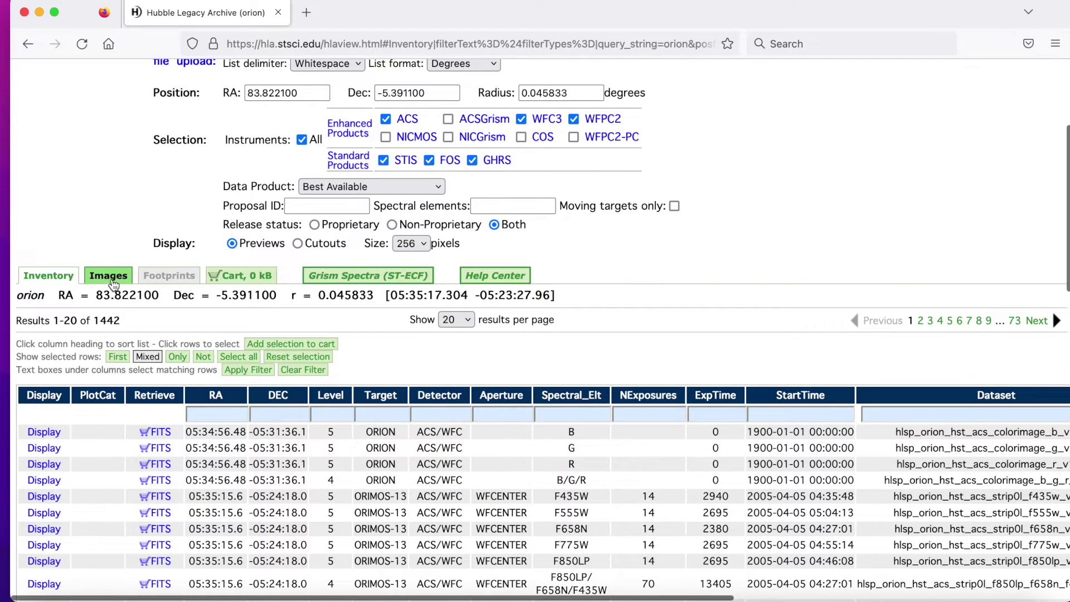
{"action": "left_click", "coordinate": [113, 283]}
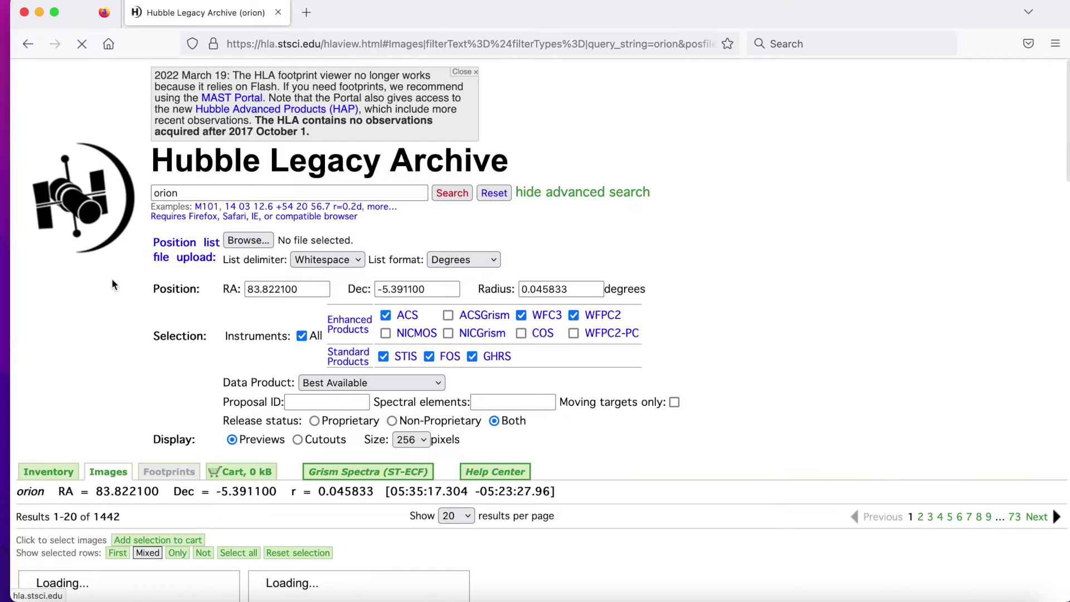
{"action": "scroll", "coordinate": [112, 284], "scroll_direction": "down", "scroll_amount": 3}
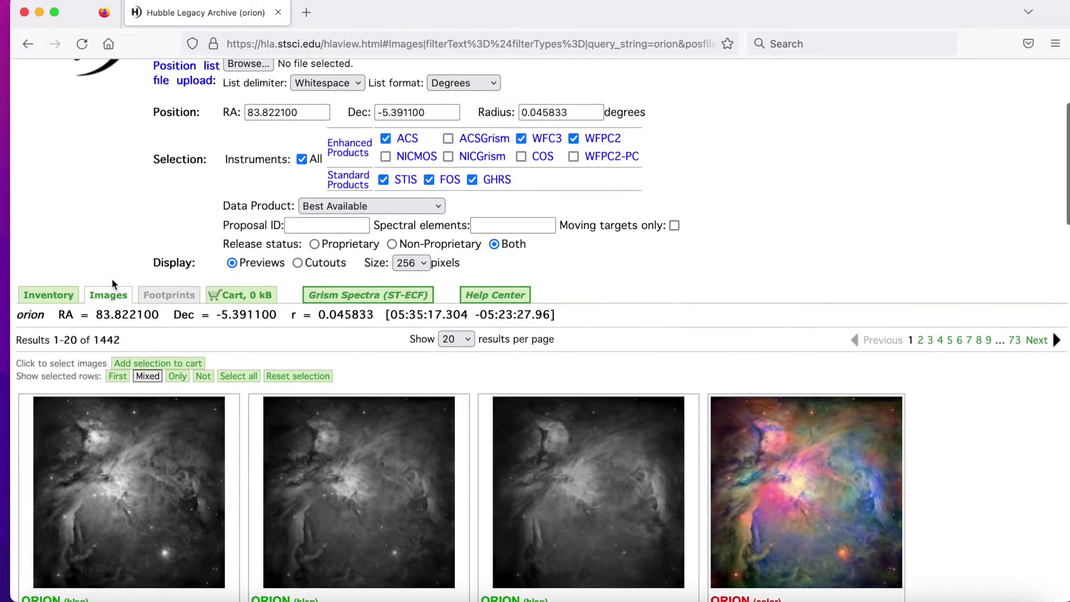
{"action": "scroll", "coordinate": [112, 279], "scroll_direction": "down", "scroll_amount": 6}
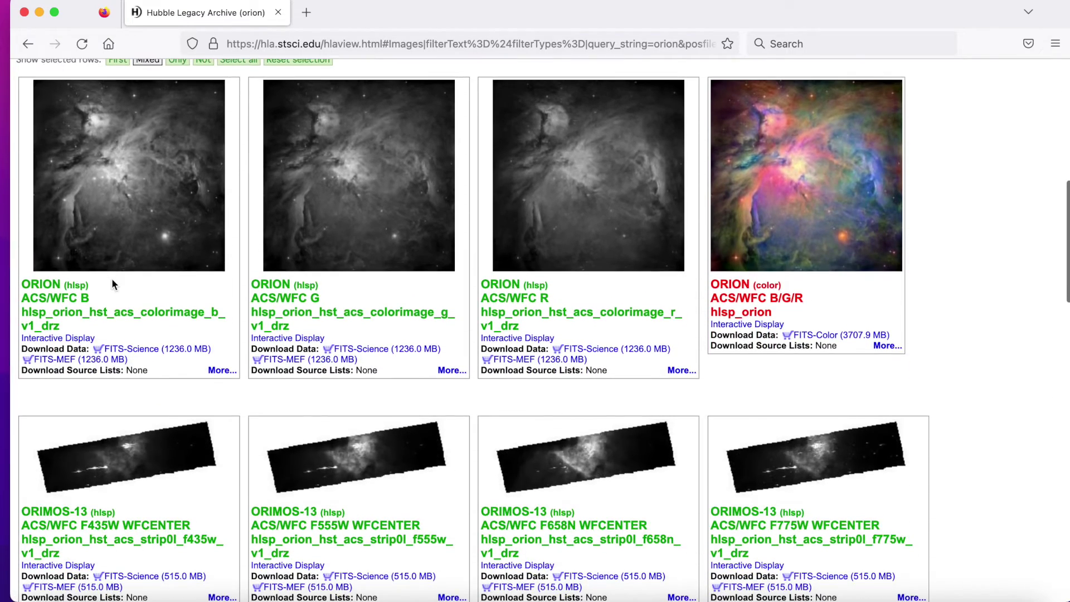
{"action": "scroll", "coordinate": [112, 278], "scroll_direction": "down", "scroll_amount": 5}
{"action": "scroll", "coordinate": [112, 278], "scroll_direction": "up", "scroll_amount": 10}
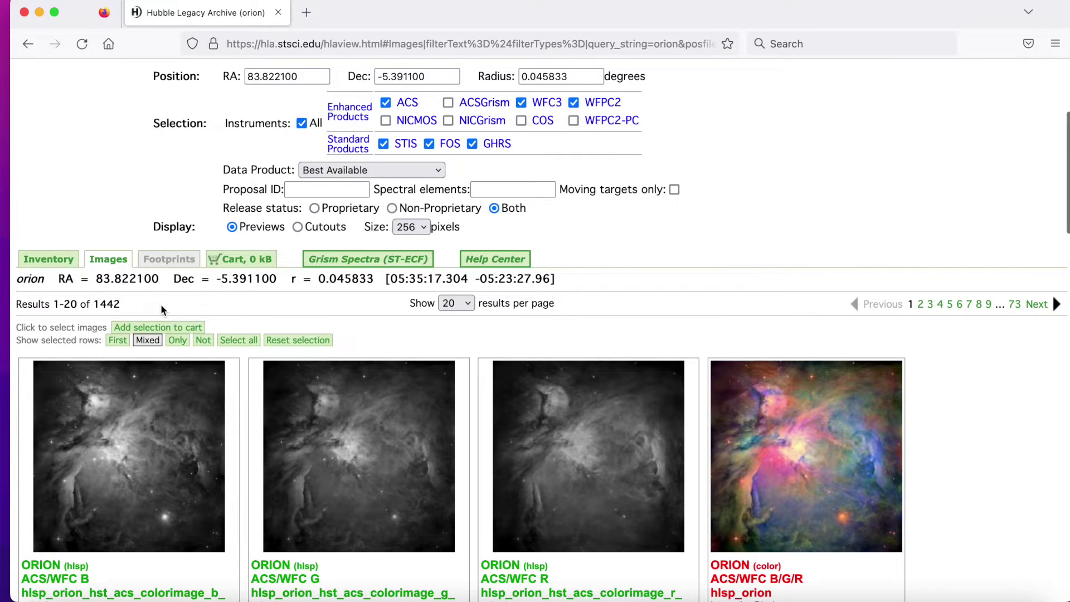
{"action": "scroll", "coordinate": [160, 303], "scroll_direction": "up", "scroll_amount": 2}
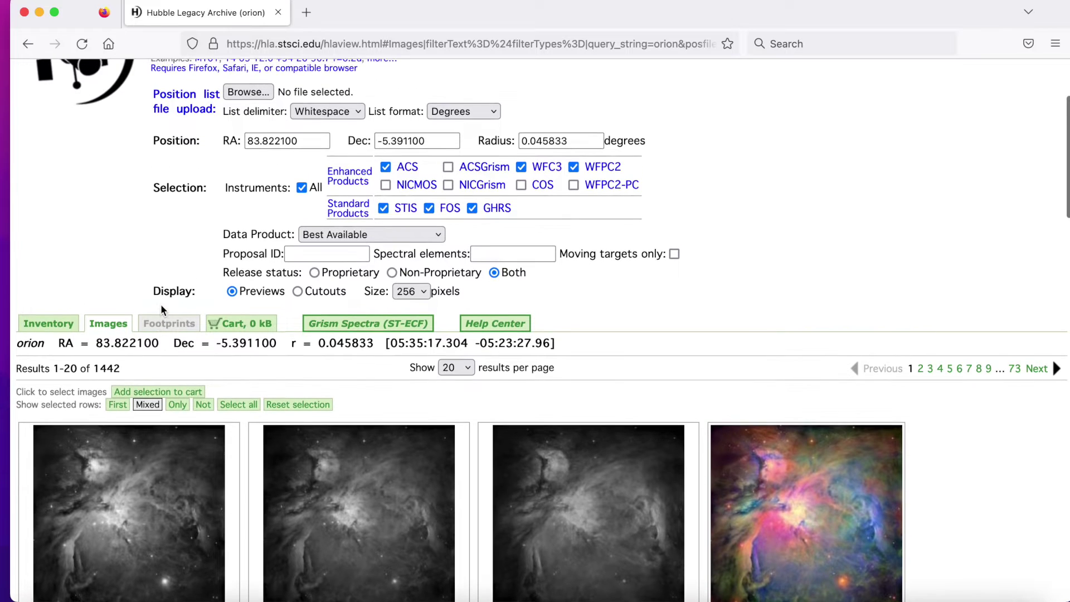
{"action": "scroll", "coordinate": [161, 304], "scroll_direction": "down", "scroll_amount": 2}
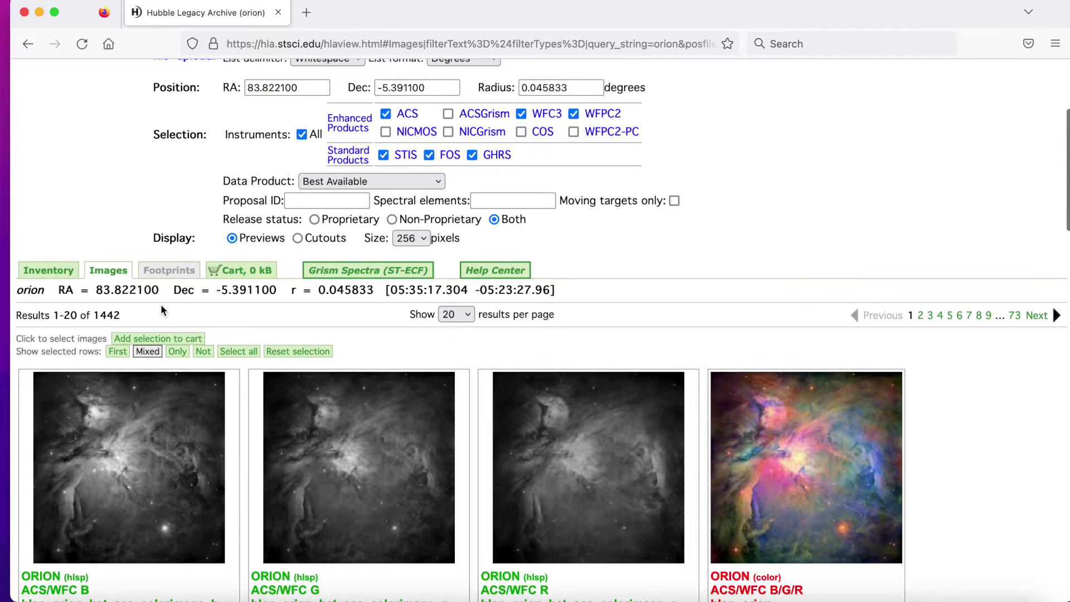
{"action": "scroll", "coordinate": [161, 304], "scroll_direction": "down", "scroll_amount": 3}
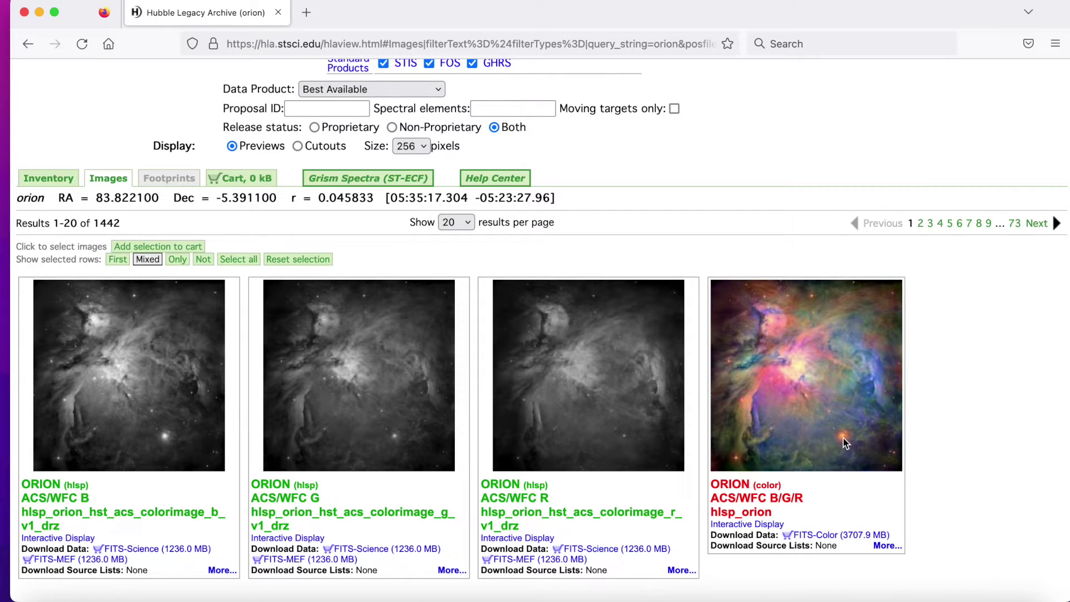
{"action": "scroll", "coordinate": [696, 434], "scroll_direction": "down", "scroll_amount": 2}
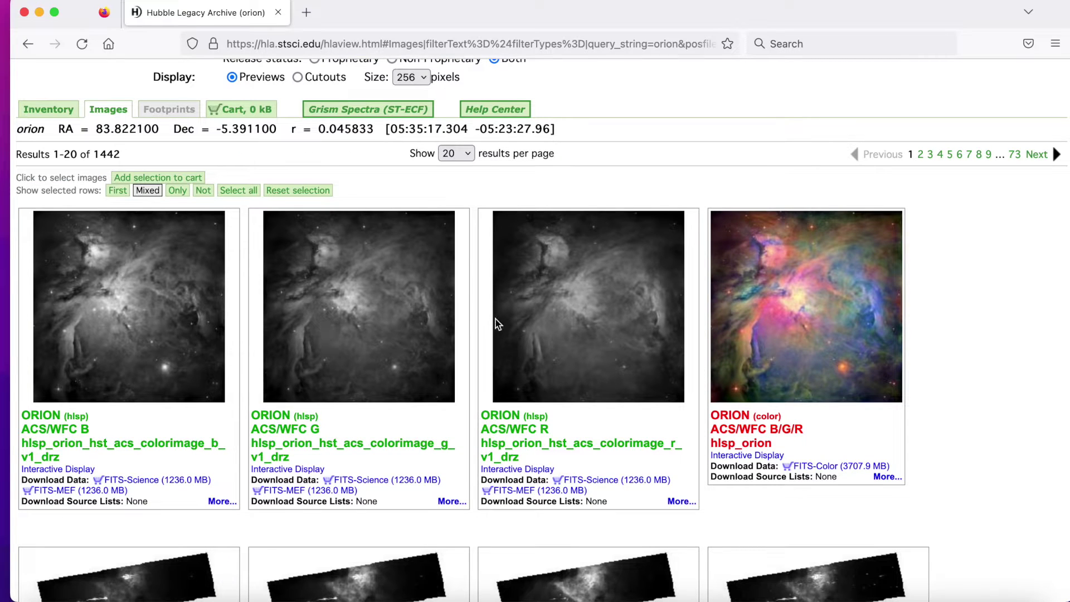
{"action": "scroll", "coordinate": [496, 320], "scroll_direction": "up", "scroll_amount": 1}
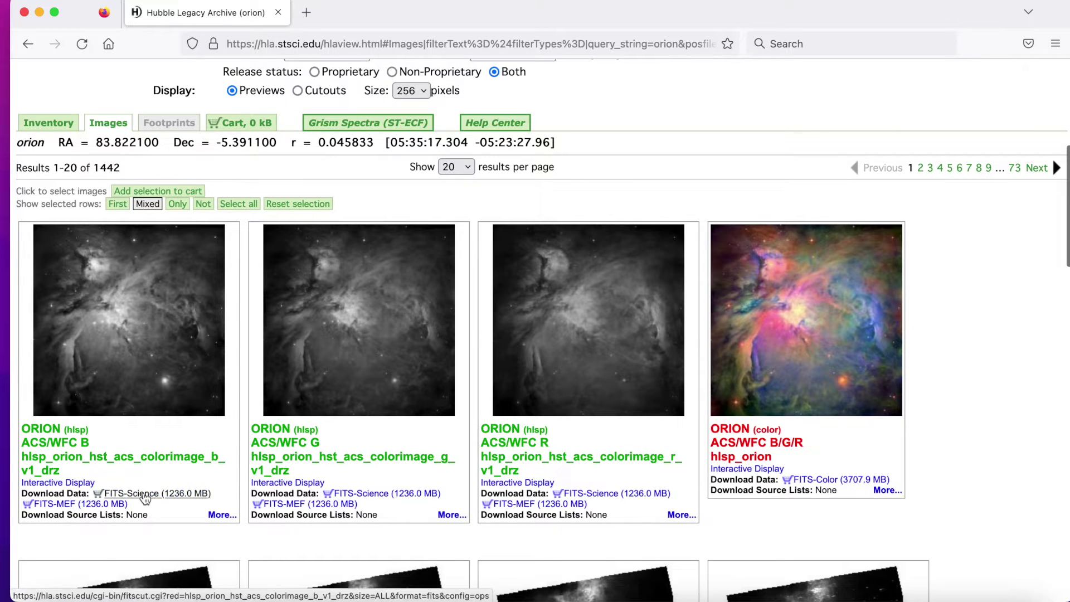
- Add the FITS-Science files of the B, G and R Orion images to the cart
{"action": "left_click", "coordinate": [145, 495]}
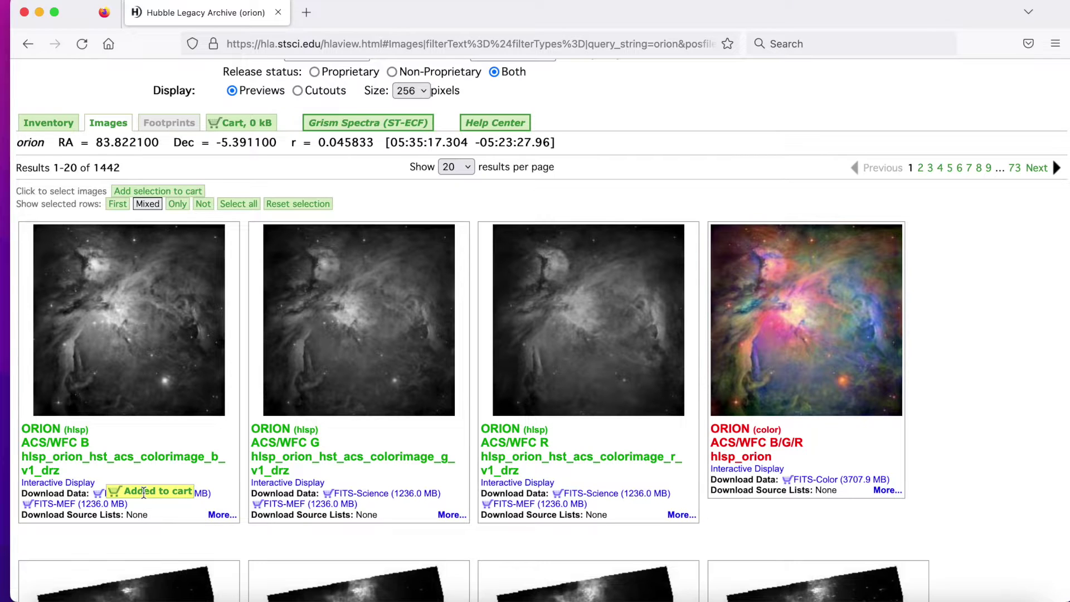
{"action": "left_click", "coordinate": [363, 493]}
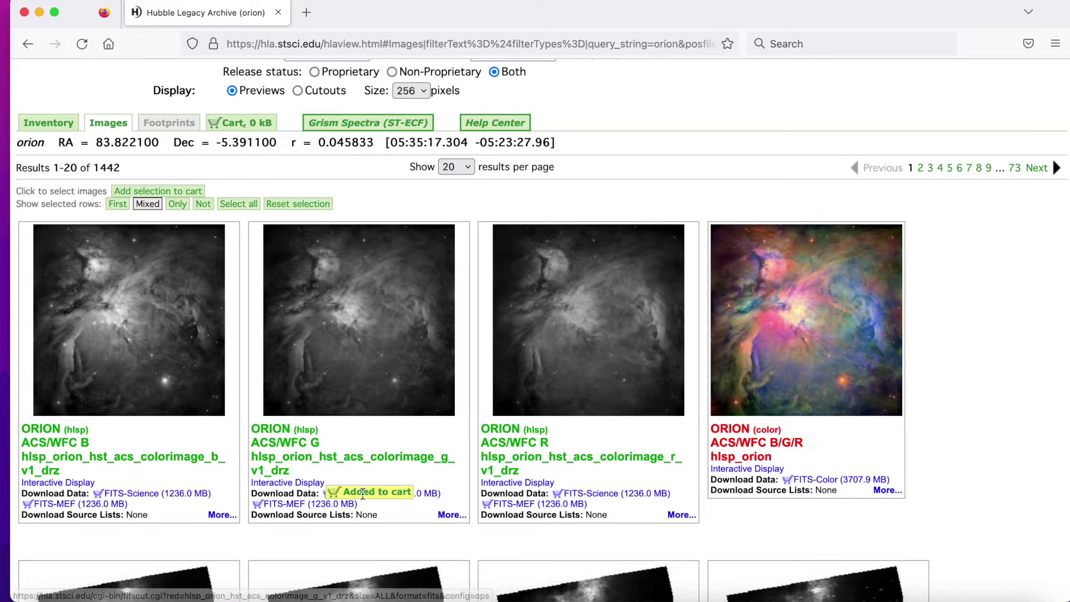
{"action": "left_click", "coordinate": [579, 493]}
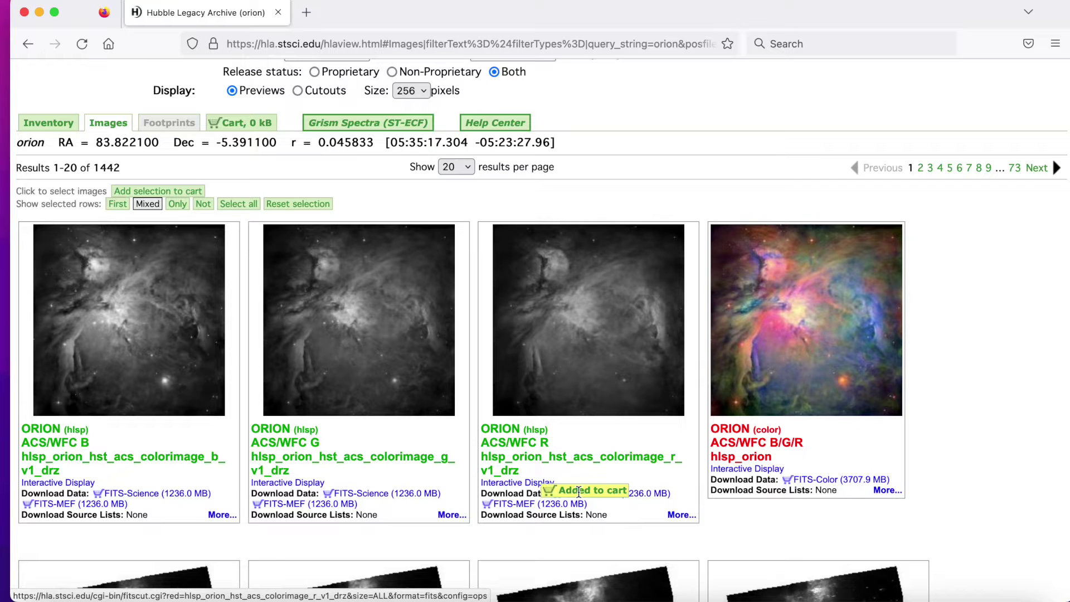
- Open the 3.62 GB cart and choose Download Sequentially
{"action": "scroll", "coordinate": [579, 498], "scroll_direction": "up", "scroll_amount": 6}
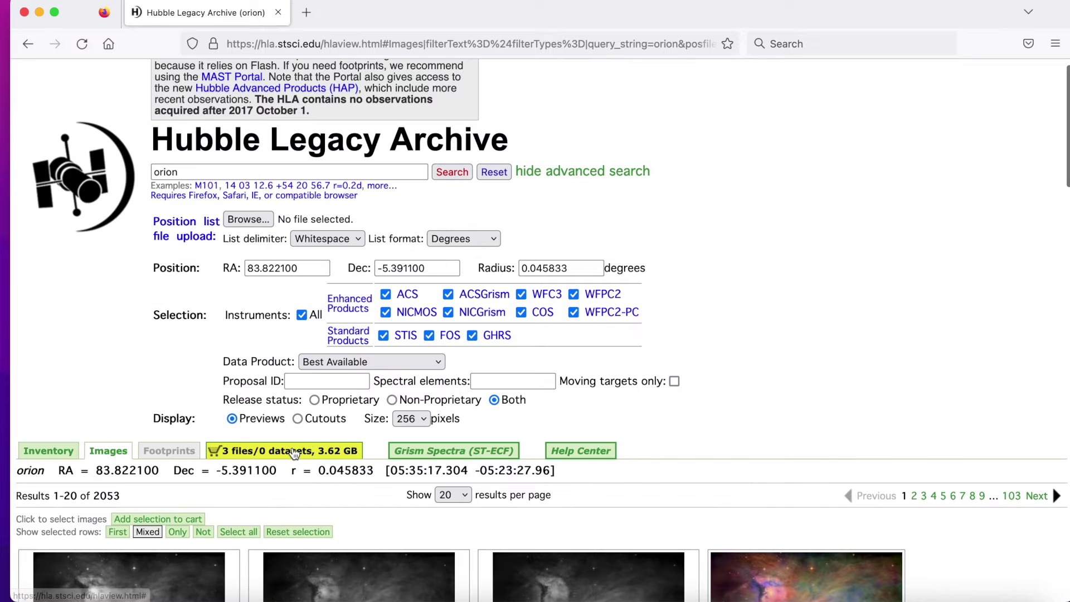
{"action": "left_click", "coordinate": [294, 452]}
{"action": "scroll", "coordinate": [293, 452], "scroll_direction": "down", "scroll_amount": 1}
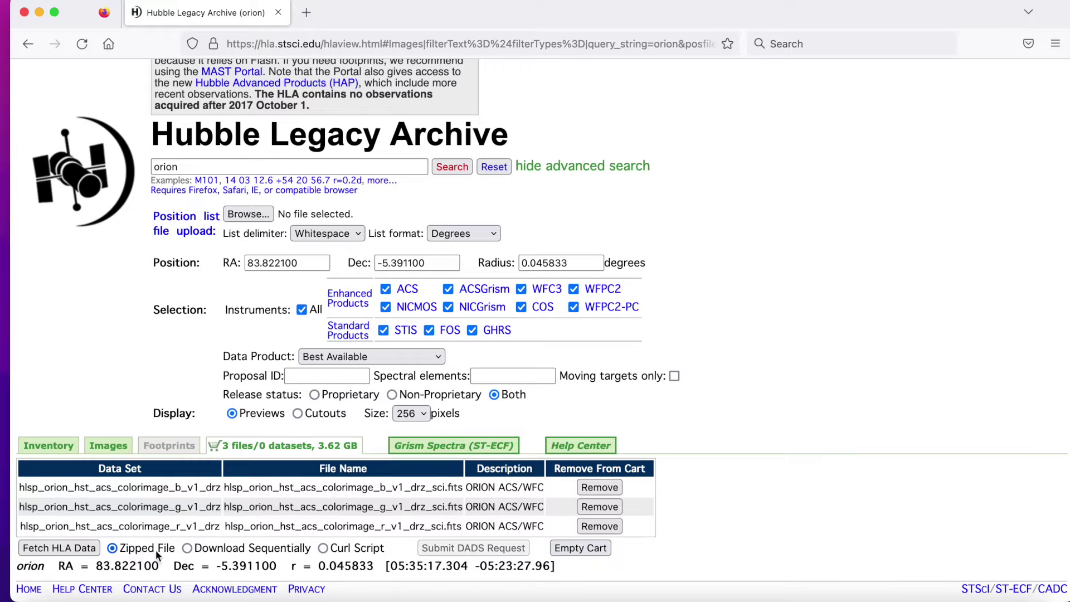
{"action": "left_click", "coordinate": [187, 548]}
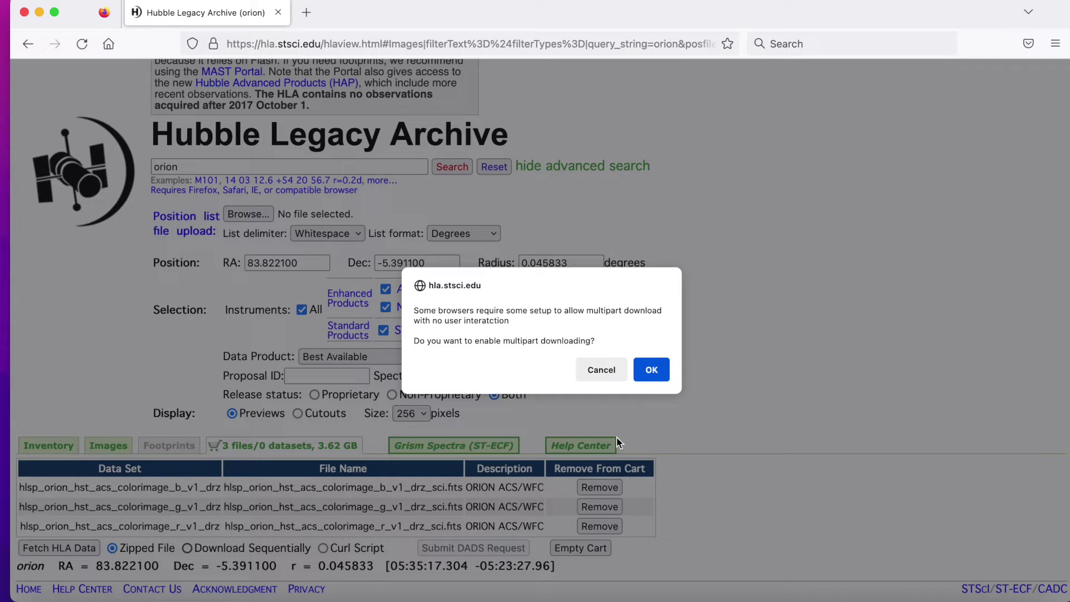
- Allow multipart download and fetch the three 324 MB Orion FITS files into Downloads, then switch to Finder
{"action": "left_click", "coordinate": [652, 370]}
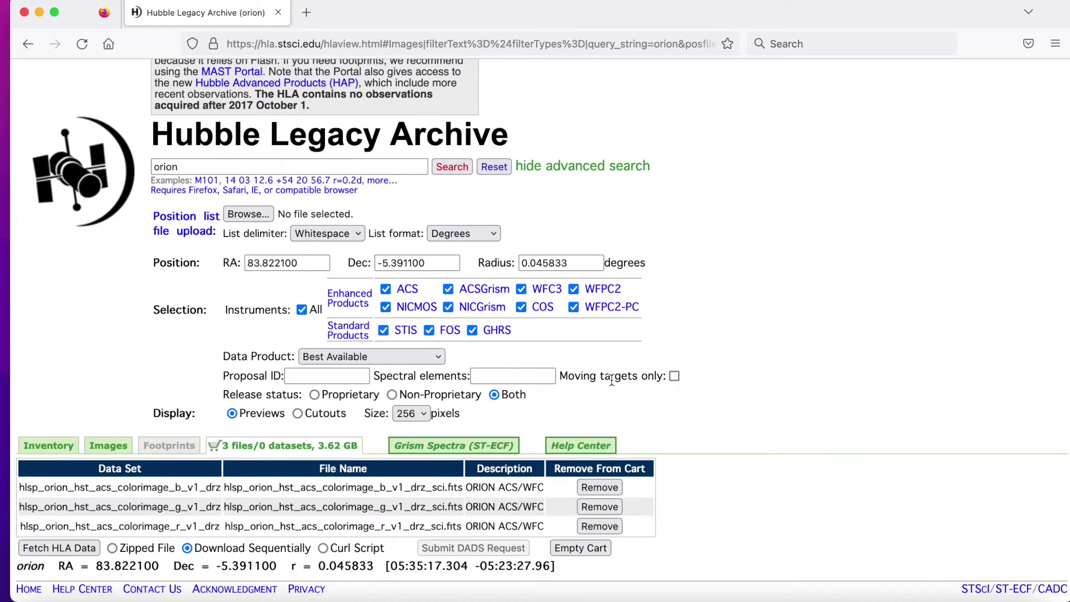
{"action": "scroll", "coordinate": [285, 501], "scroll_direction": "down", "scroll_amount": 1}
{"action": "scroll", "coordinate": [285, 501], "scroll_direction": "up", "scroll_amount": 1}
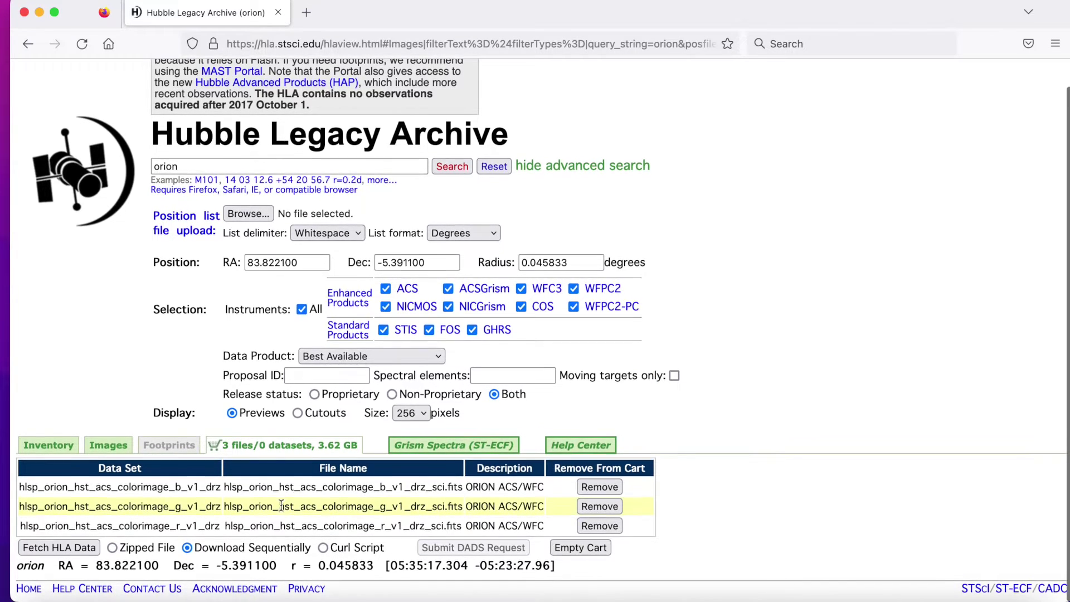
{"action": "left_click", "coordinate": [72, 548]}
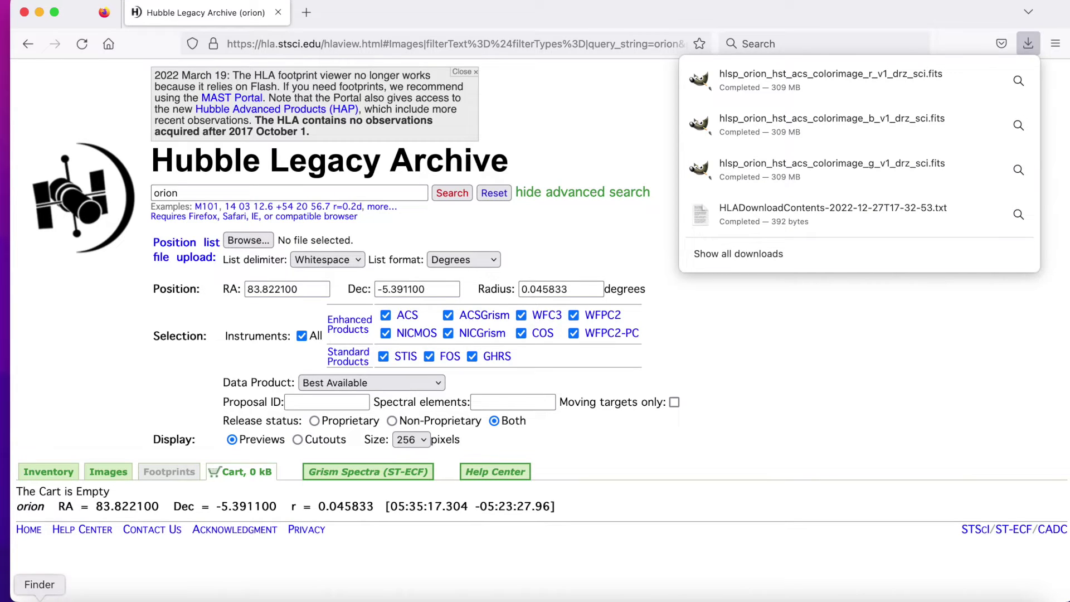
{"action": "left_click", "coordinate": [39, 599]}
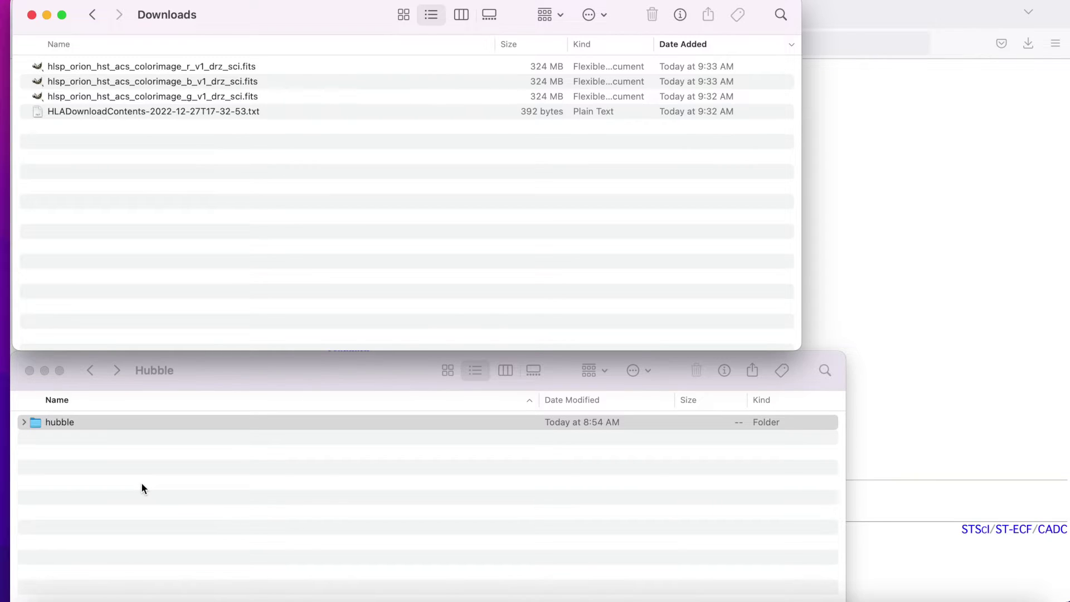
- Create and open a new folder named 'hubble orion' inside the Hubble folder
{"action": "right_click", "coordinate": [162, 462]}
{"action": "left_click", "coordinate": [184, 474]}
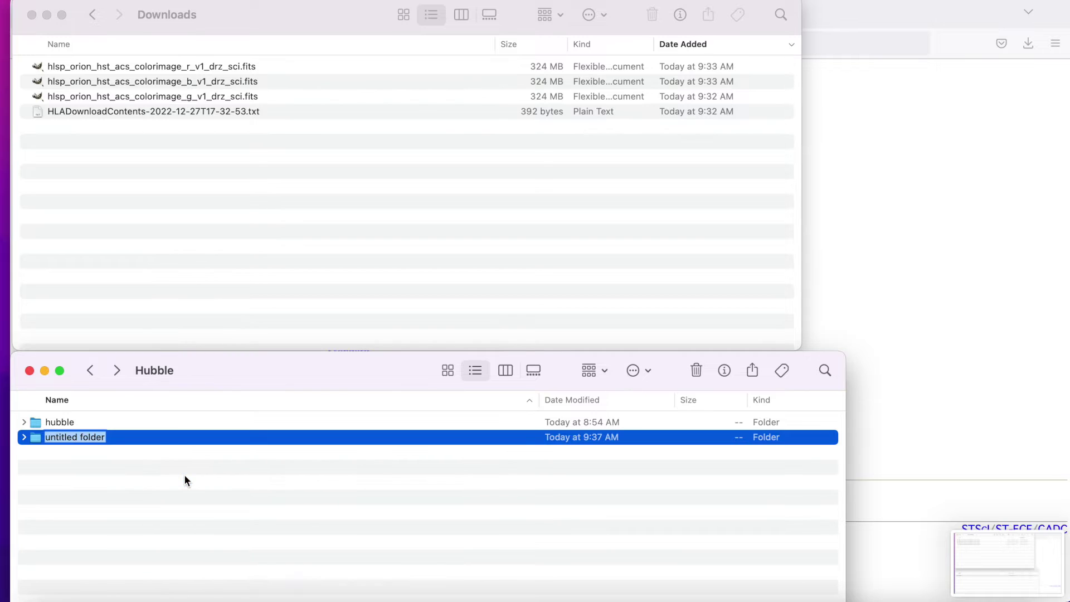
{"action": "type", "text": "hubble ori"}
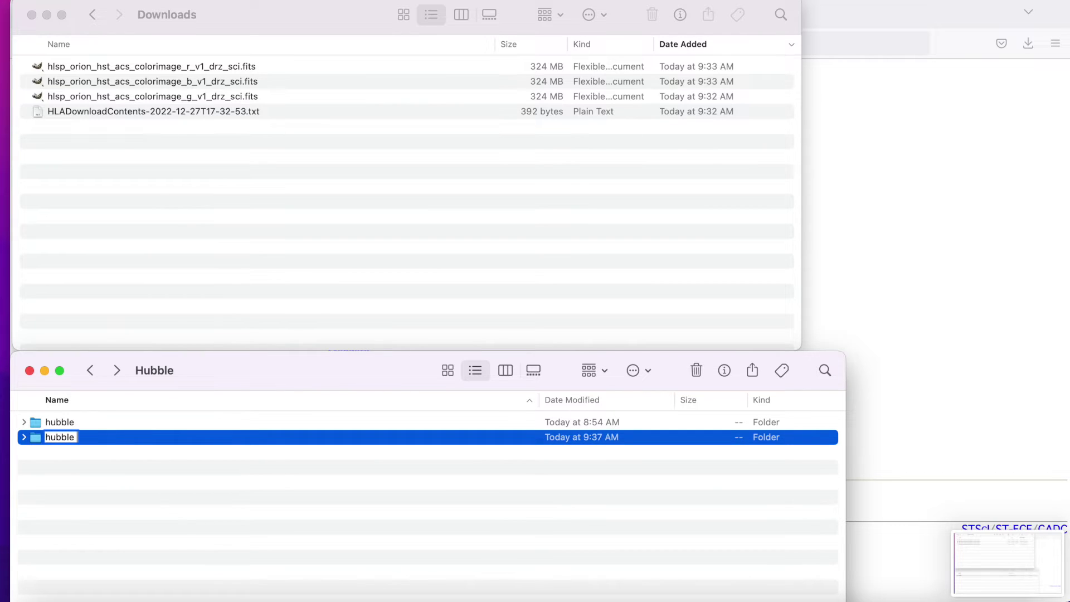
{"action": "type", "text": "on"}
{"action": "key", "text": "Return"}
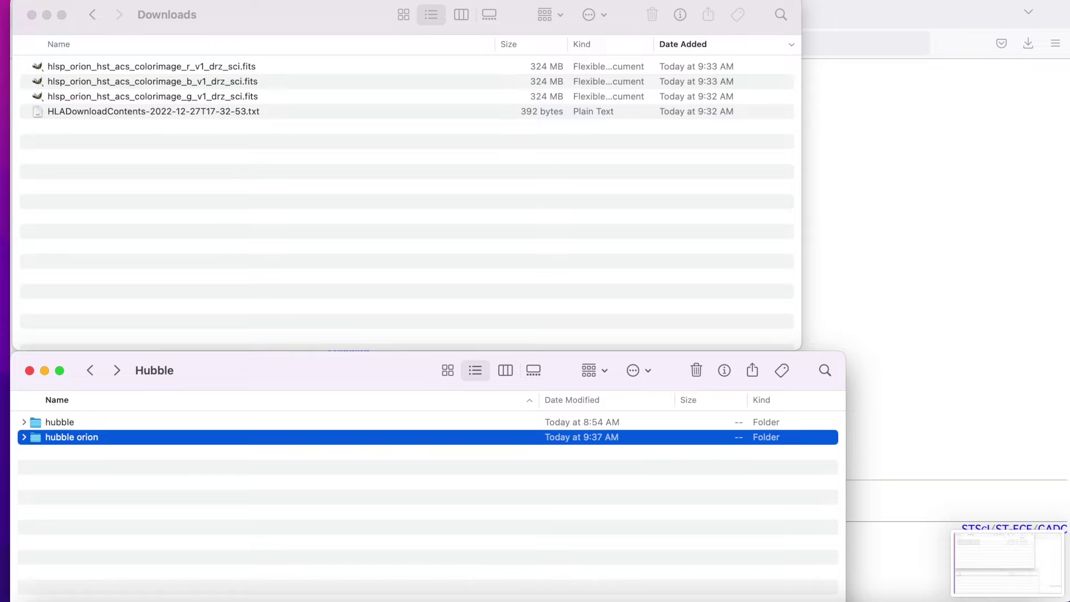
{"action": "double_click", "coordinate": [37, 439]}
- Copy the r, g, b FITS files and HLADownloadContents text file into hubble orion
{"action": "left_click", "coordinate": [260, 69]}
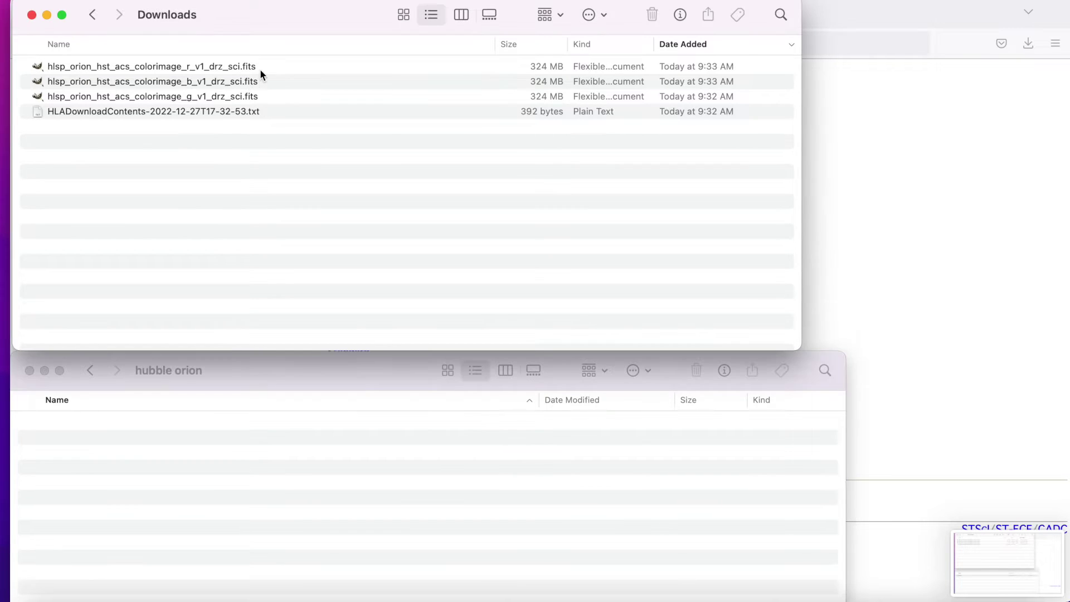
{"action": "left_click", "coordinate": [249, 111], "text": "shift"}
{"action": "left_click_drag", "start_coordinate": [249, 111], "coordinate": [303, 499]}
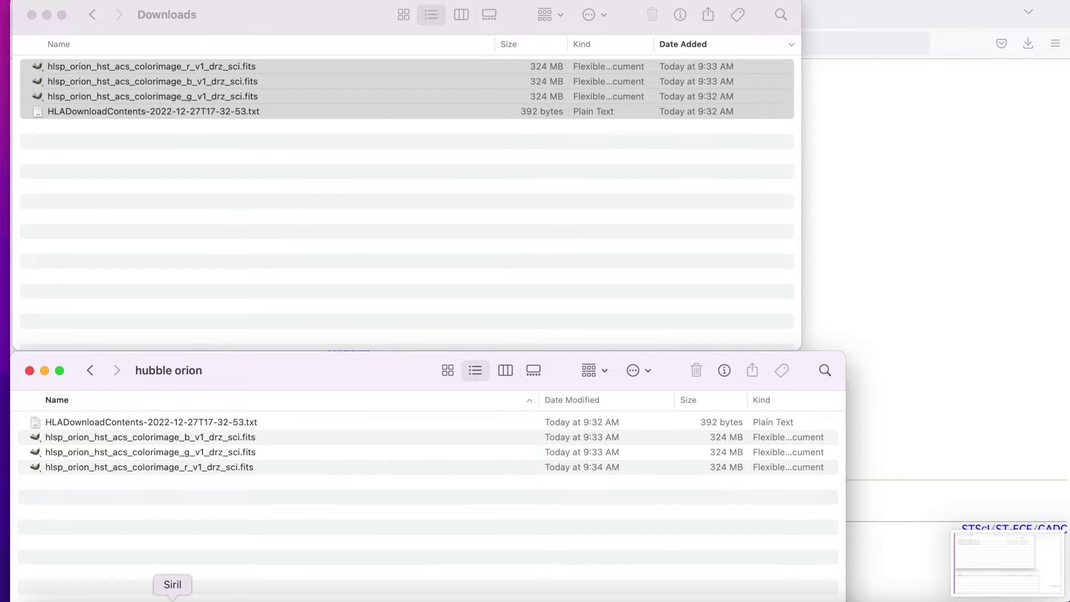
{"action": "left_click", "coordinate": [172, 599]}
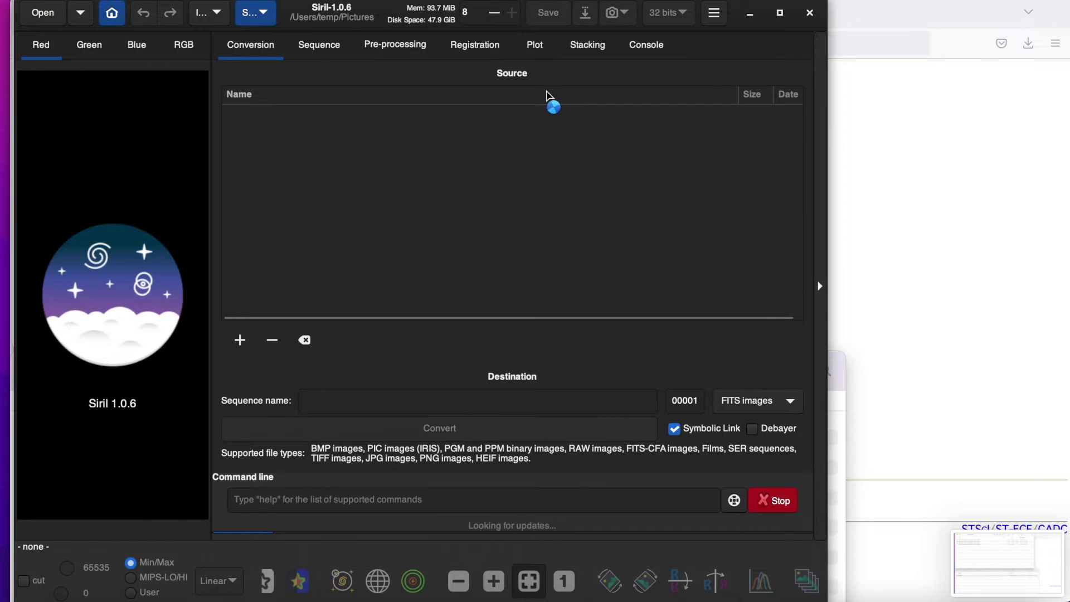
- Browse for a new working directory through Volumes to the 2TBPortable drive, allowing access
{"action": "left_click", "coordinate": [112, 13]}
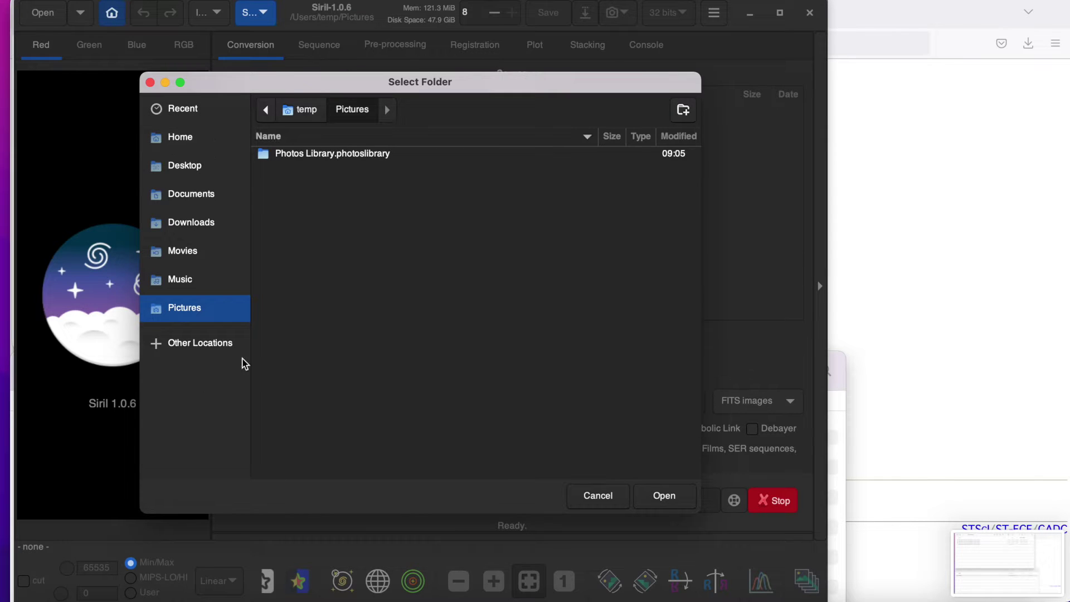
{"action": "left_click", "coordinate": [197, 341]}
{"action": "left_click", "coordinate": [340, 128]}
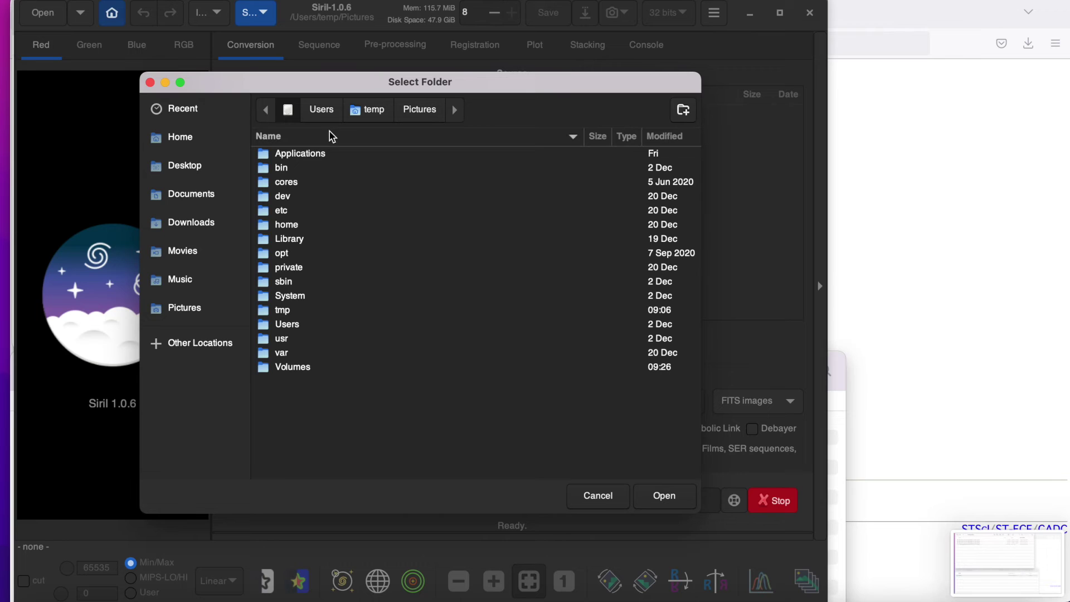
{"action": "left_click", "coordinate": [305, 368]}
{"action": "double_click", "coordinate": [306, 369]}
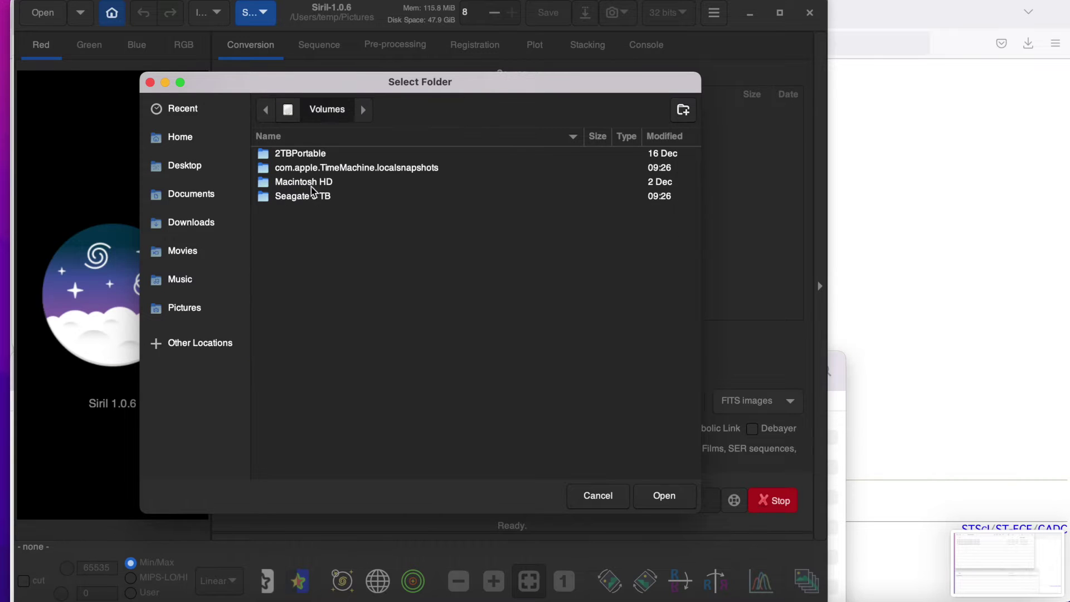
{"action": "double_click", "coordinate": [309, 154]}
{"action": "left_click", "coordinate": [590, 218]}
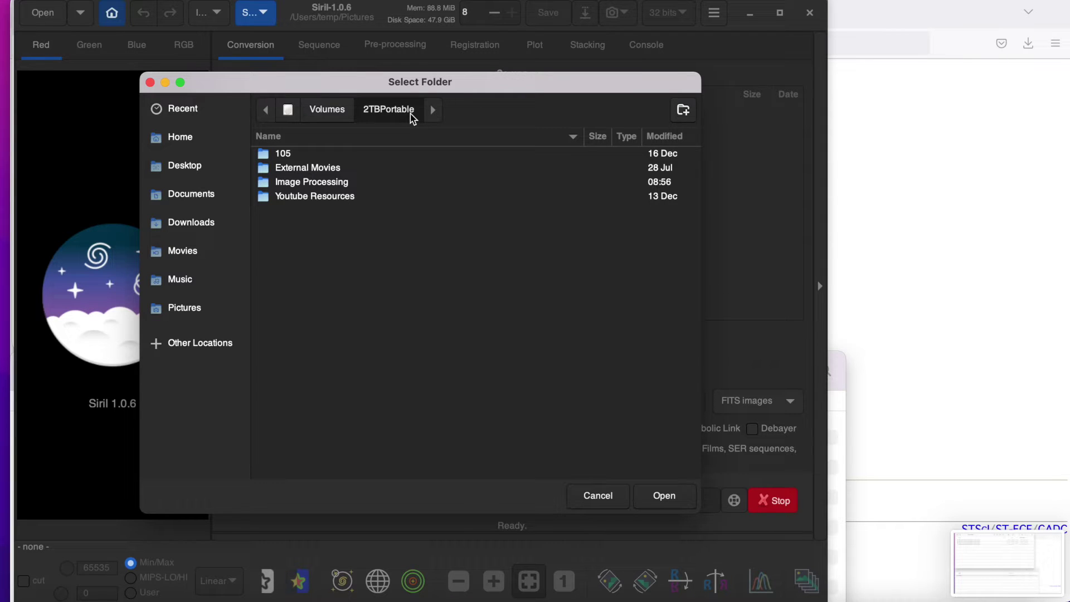
- Set Image Processing/Hubble/hubble orion as working directory and widen the window to the screen edge
{"action": "left_click", "coordinate": [265, 186]}
{"action": "double_click", "coordinate": [266, 185]}
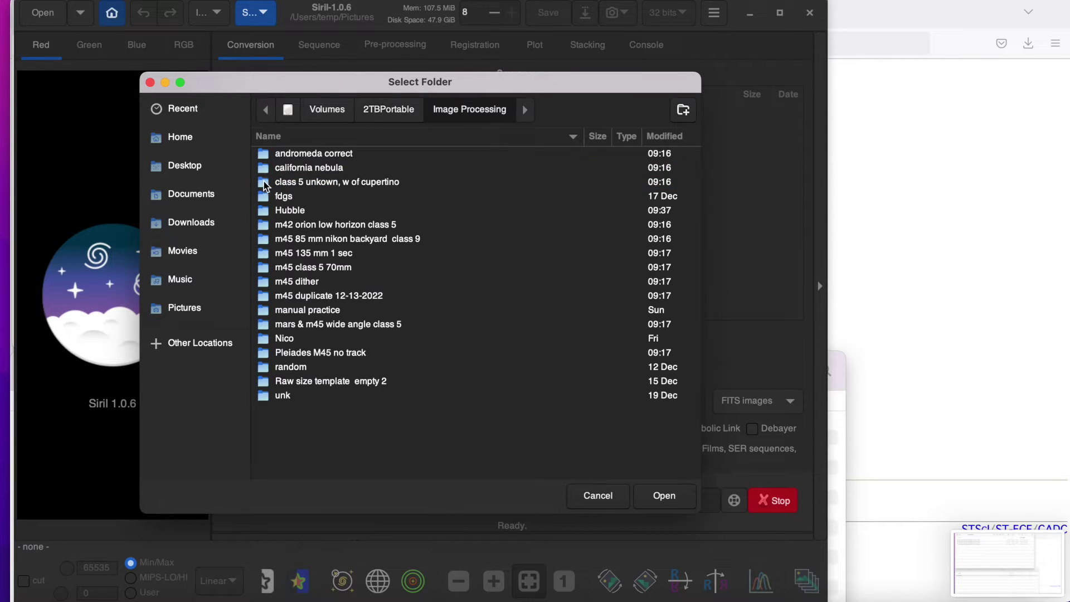
{"action": "left_click", "coordinate": [262, 212]}
{"action": "double_click", "coordinate": [264, 214]}
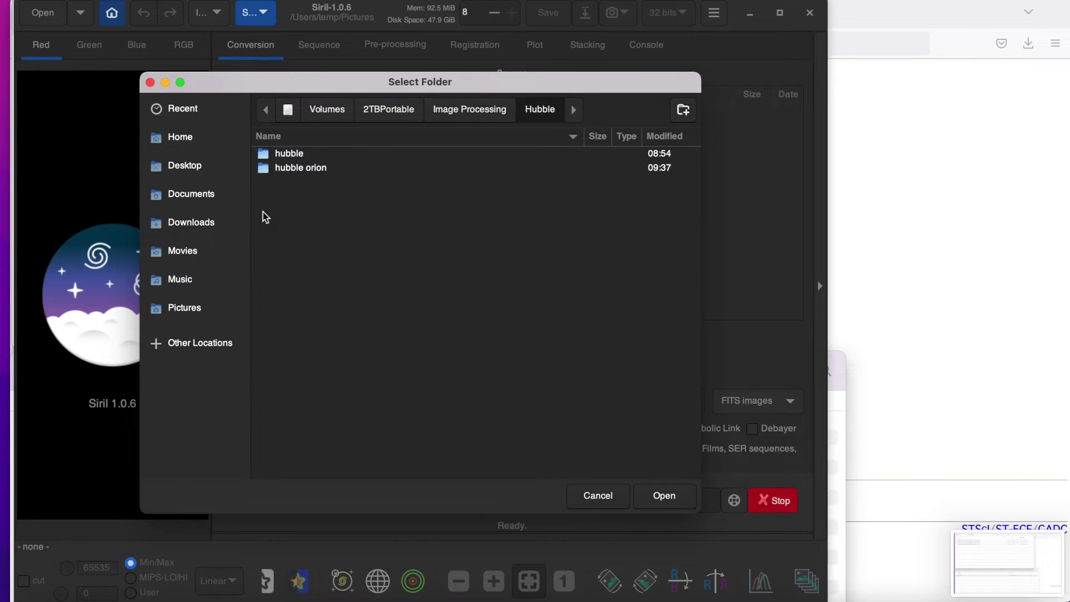
{"action": "left_click", "coordinate": [263, 168]}
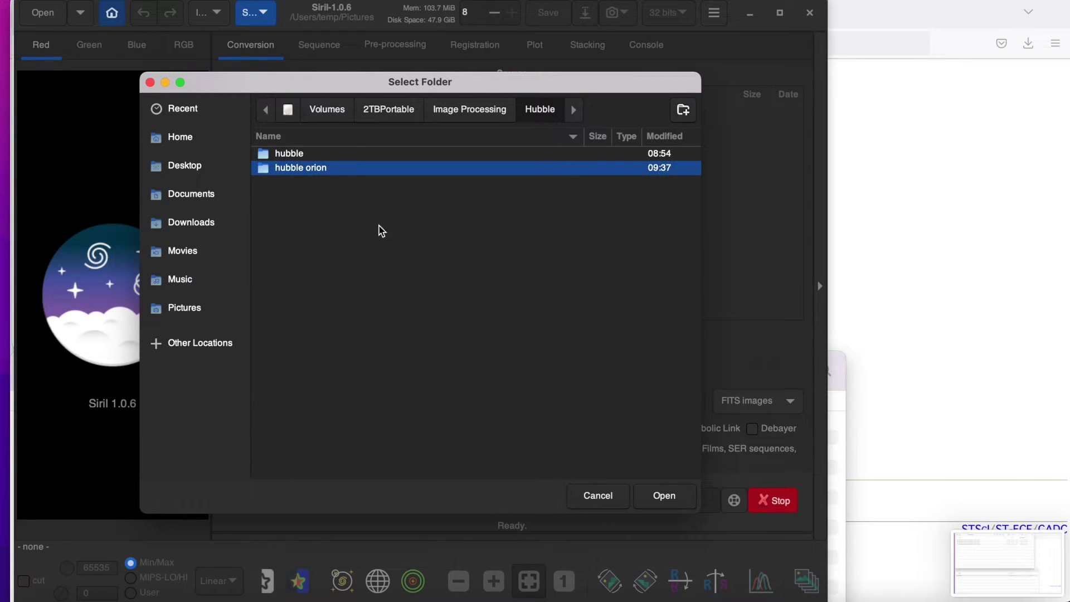
{"action": "left_click", "coordinate": [669, 496]}
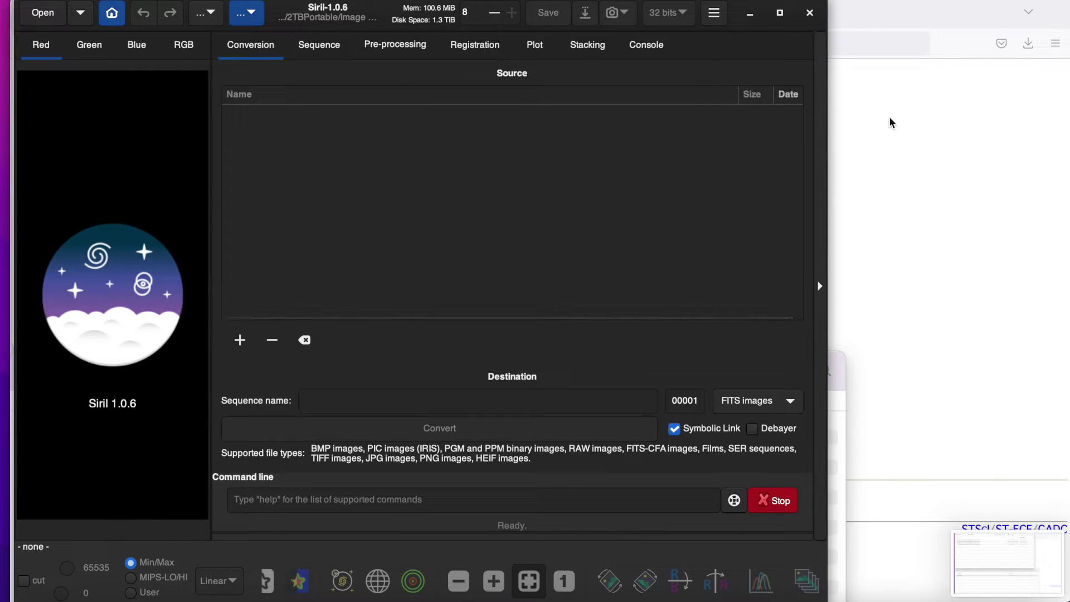
{"action": "left_click_drag", "start_coordinate": [830, 108], "coordinate": [1061, 108]}
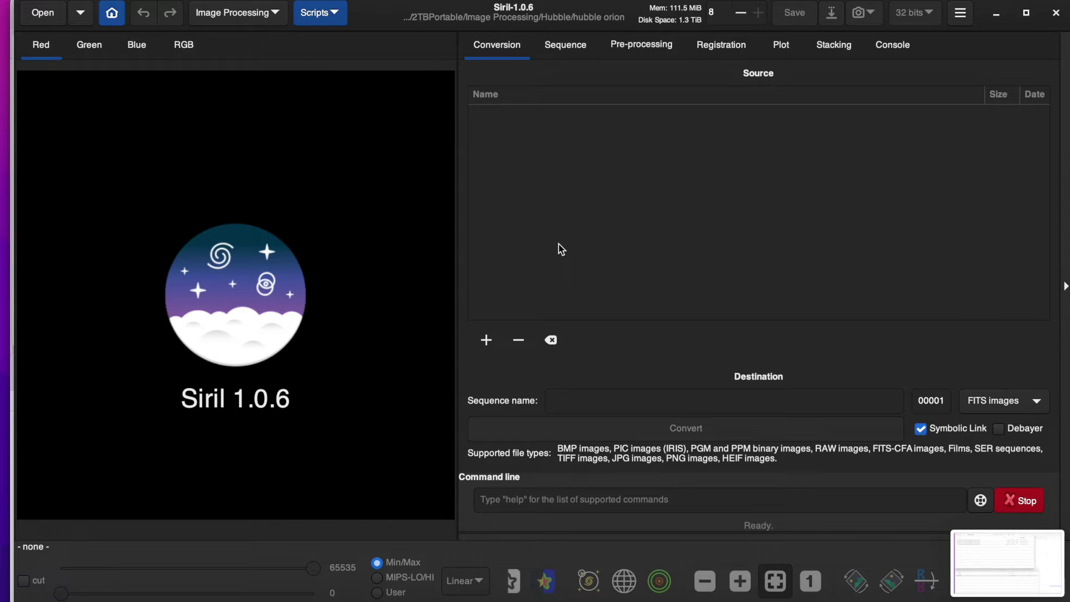
{"action": "left_click", "coordinate": [276, 15]}
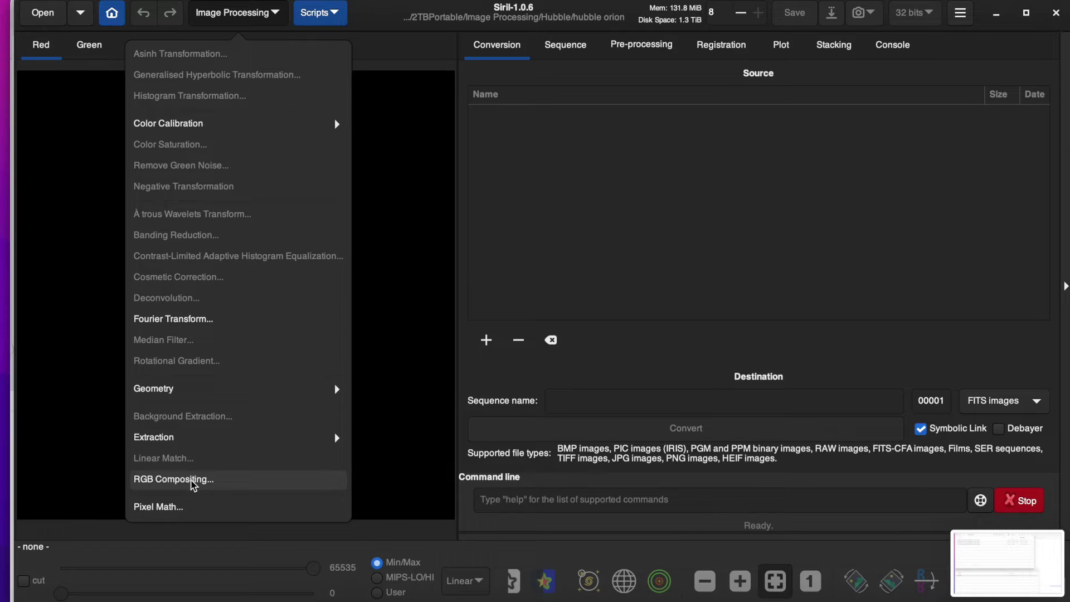
- Open RGB Compositing and load the r Orion FITS file as the red layer
{"action": "left_click", "coordinate": [191, 484]}
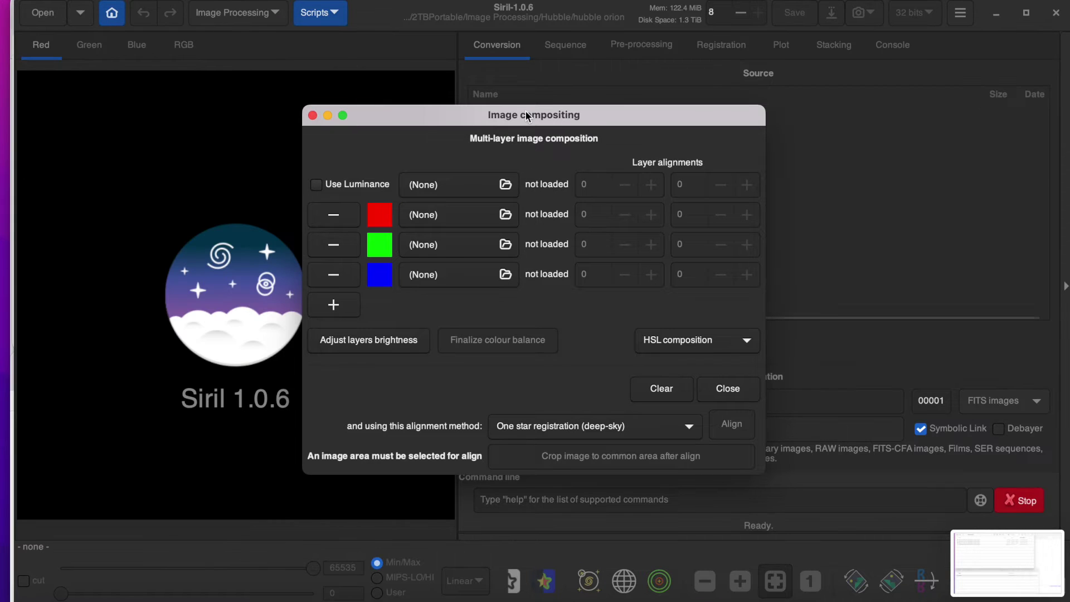
{"action": "left_click_drag", "start_coordinate": [526, 112], "coordinate": [617, 55]}
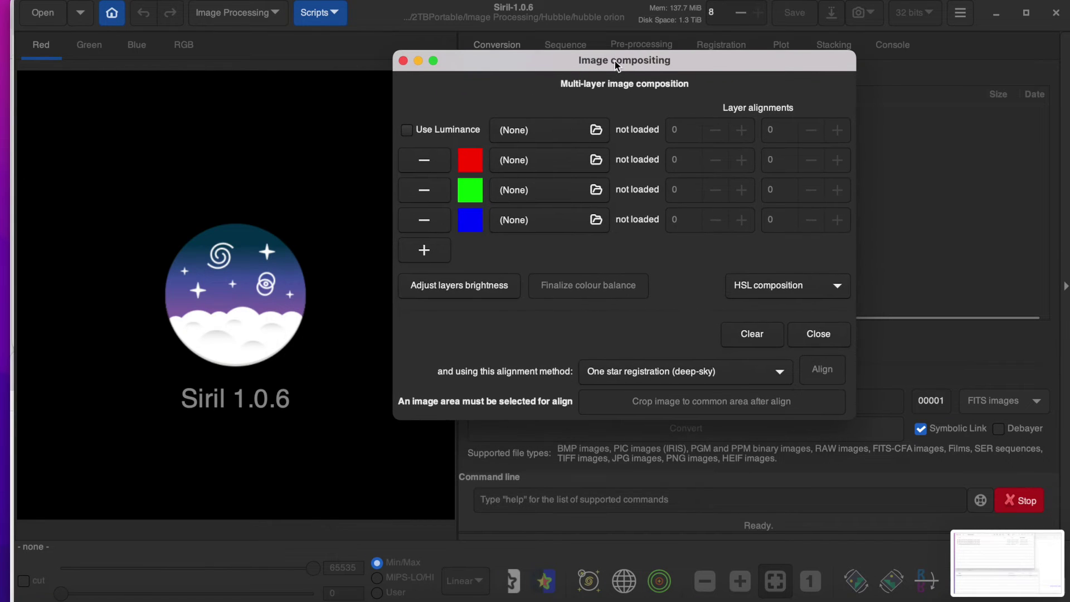
{"action": "left_click", "coordinate": [596, 162]}
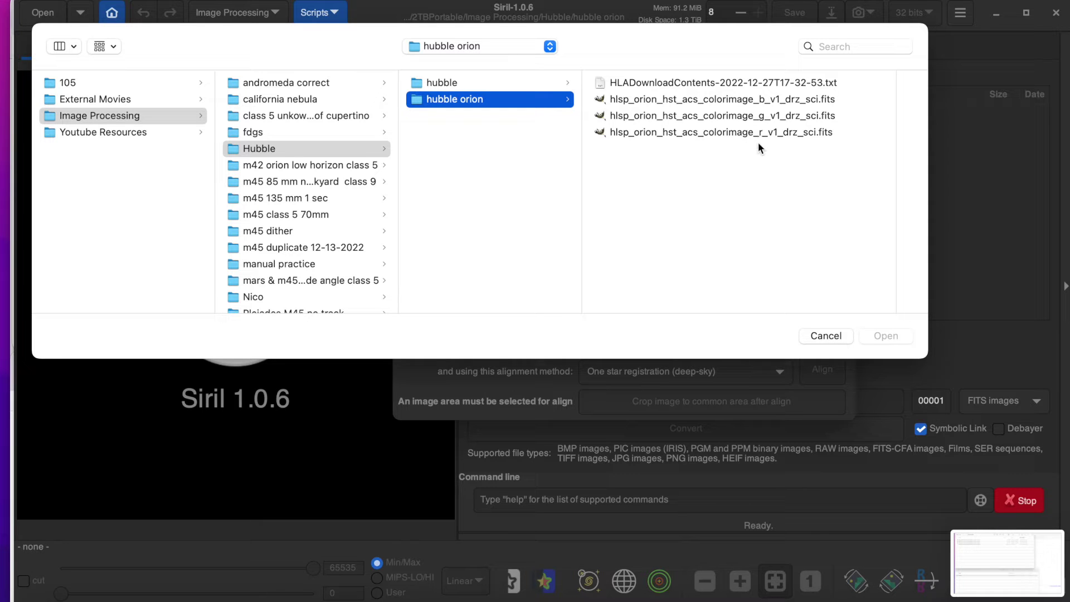
{"action": "left_click", "coordinate": [729, 133]}
{"action": "left_click", "coordinate": [897, 338]}
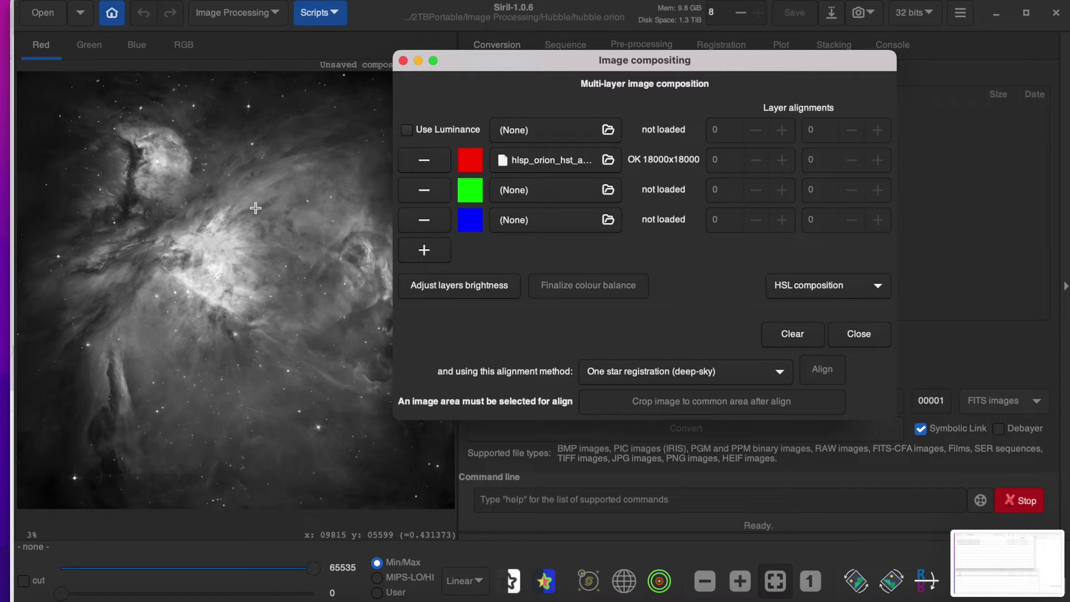
- Load the g and b Orion FITS files as the green and blue layers
{"action": "left_click", "coordinate": [609, 190]}
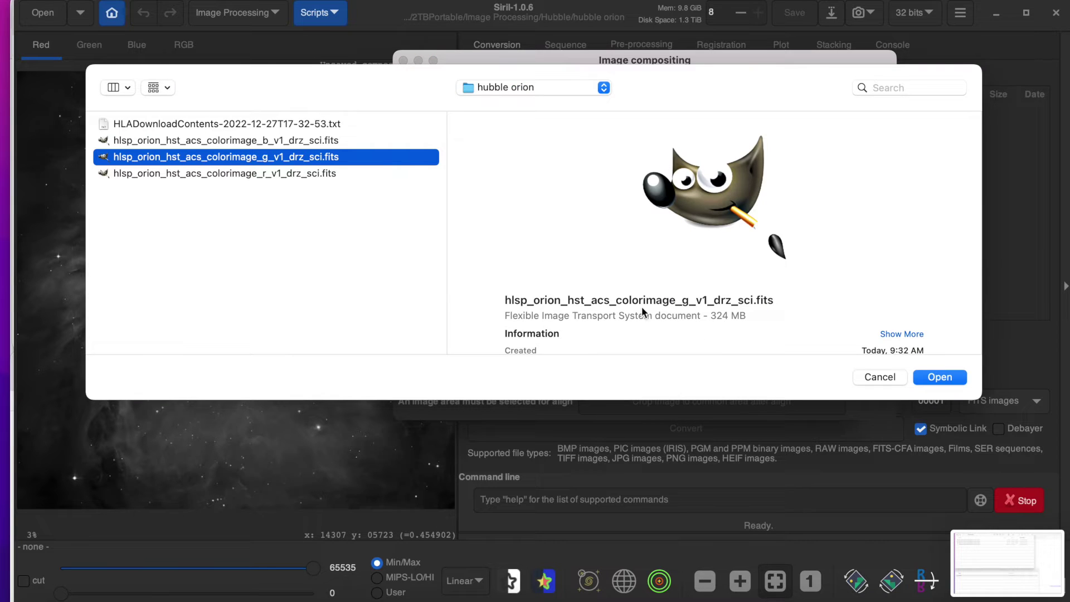
{"action": "left_click", "coordinate": [941, 376]}
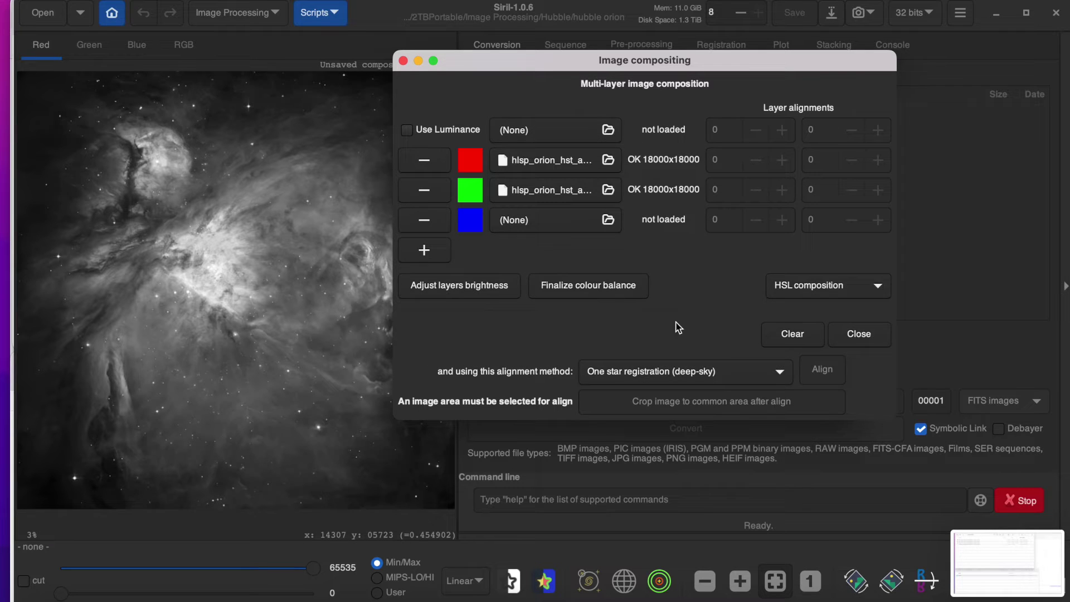
{"action": "left_click", "coordinate": [608, 221]}
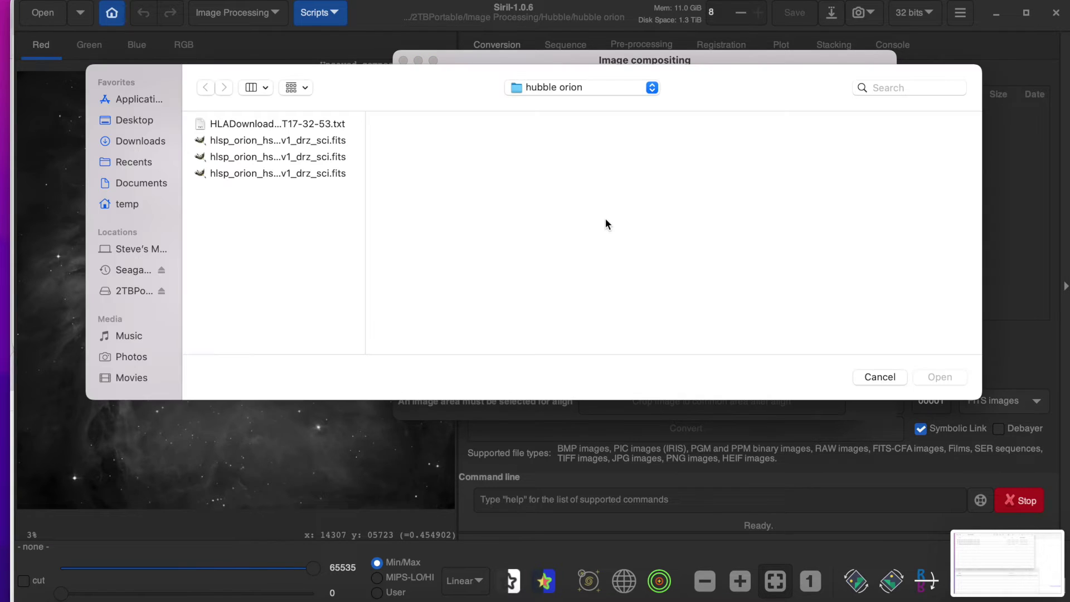
{"action": "left_click", "coordinate": [256, 141]}
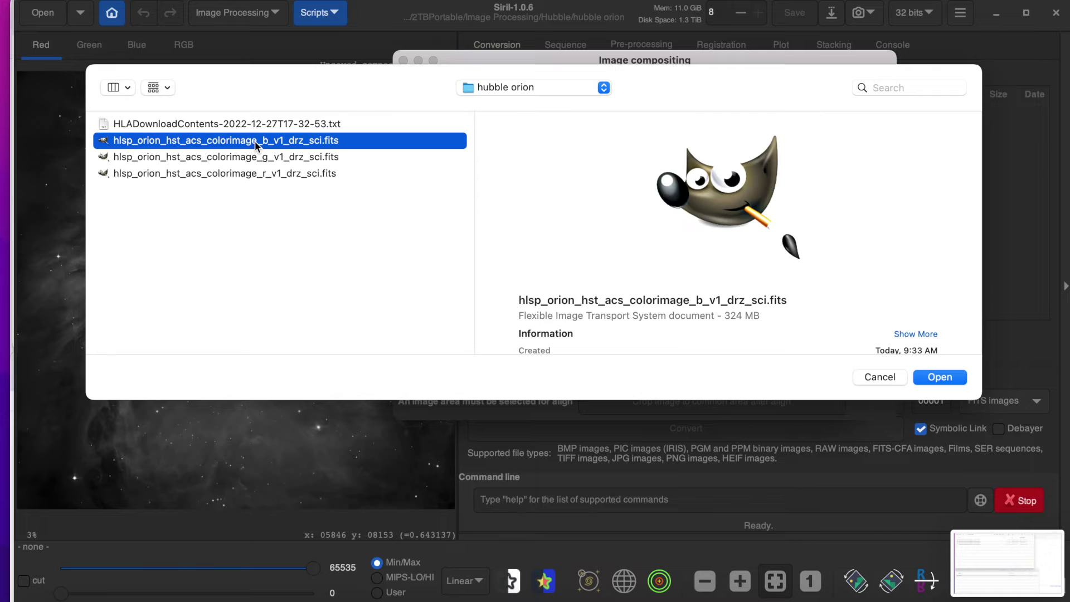
{"action": "left_click", "coordinate": [939, 376]}
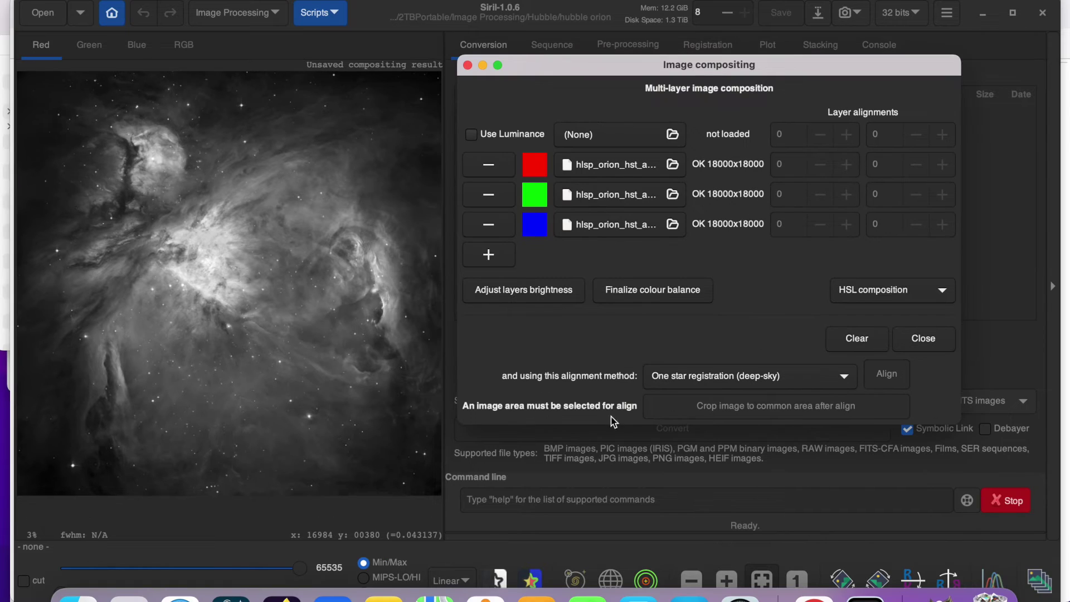
- Inspect the green, blue and red layers and select an area in the nebula's bright centre
{"action": "left_click", "coordinate": [88, 50]}
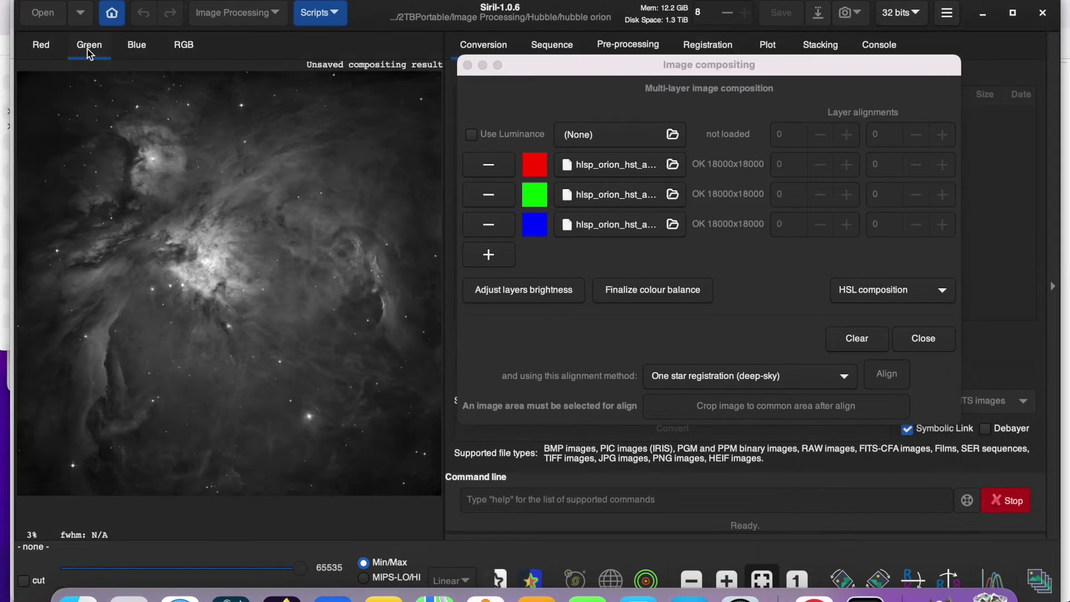
{"action": "left_click", "coordinate": [136, 48]}
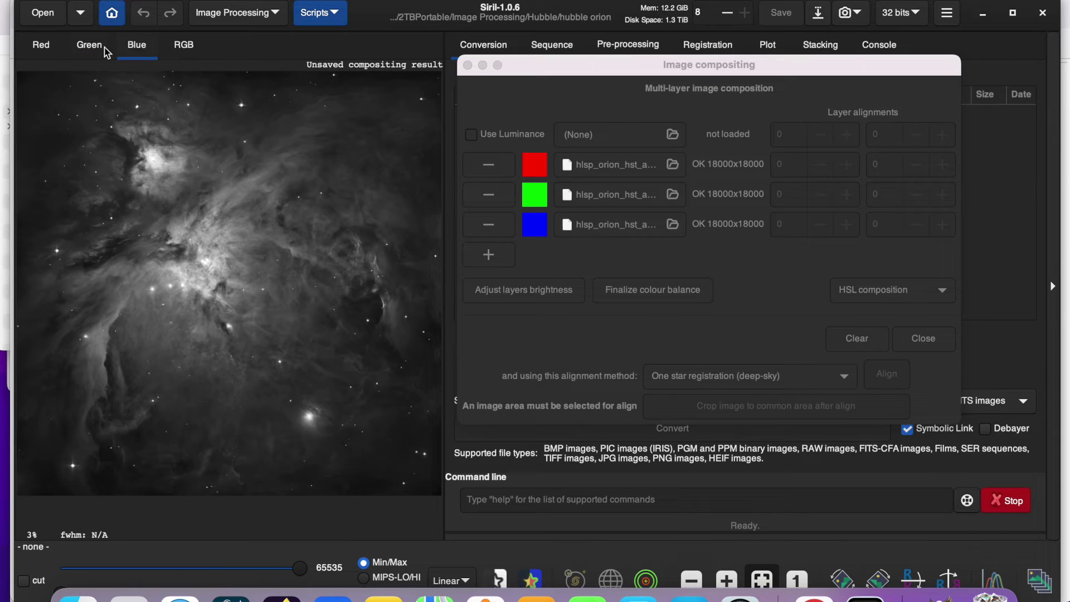
{"action": "left_click", "coordinate": [94, 50]}
{"action": "left_click", "coordinate": [47, 49]}
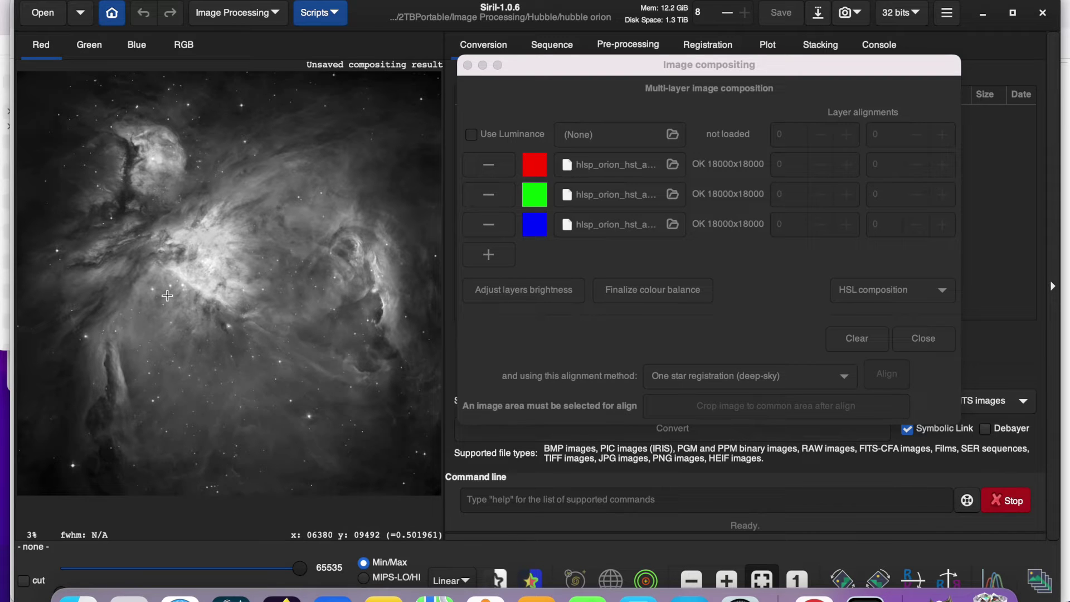
{"action": "left_click_drag", "start_coordinate": [148, 273], "coordinate": [278, 380]}
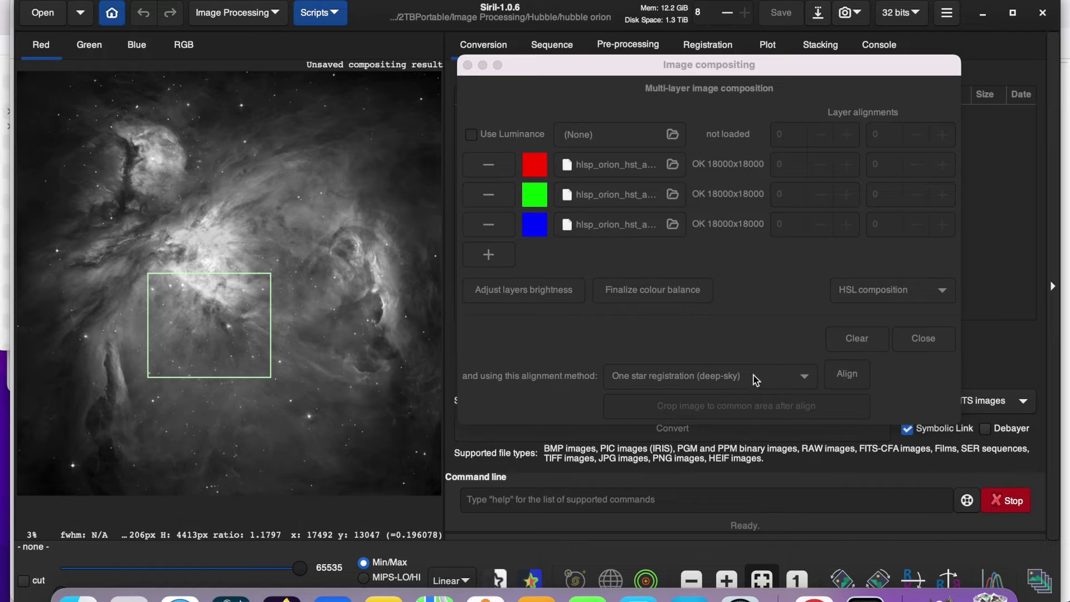
- Align the layers using Image pattern alignment, then clear the selection
{"action": "left_click", "coordinate": [786, 382]}
{"action": "left_click", "coordinate": [767, 381]}
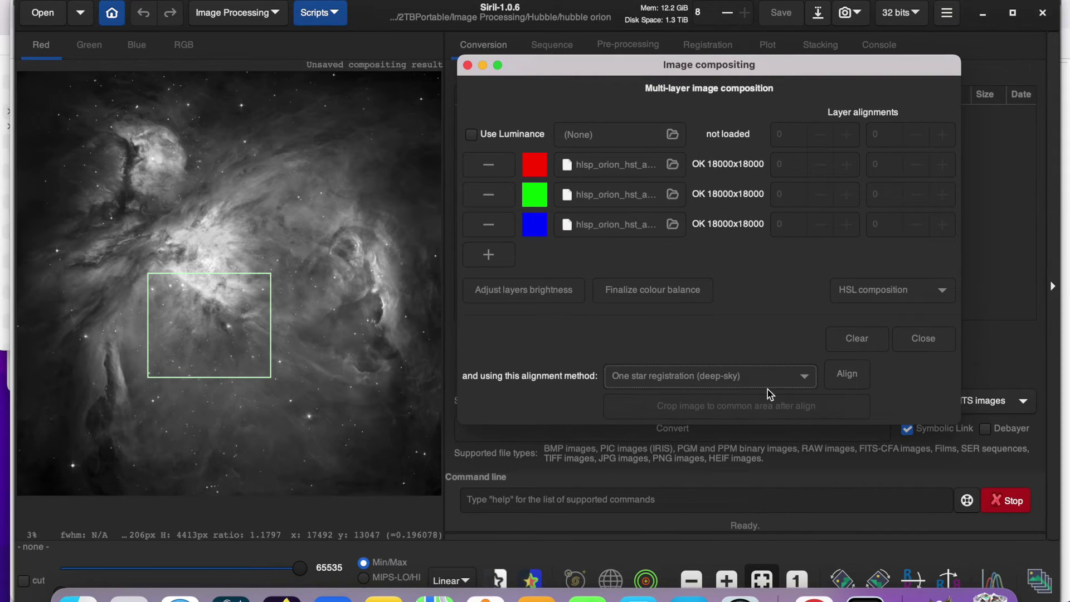
{"action": "left_click", "coordinate": [750, 379]}
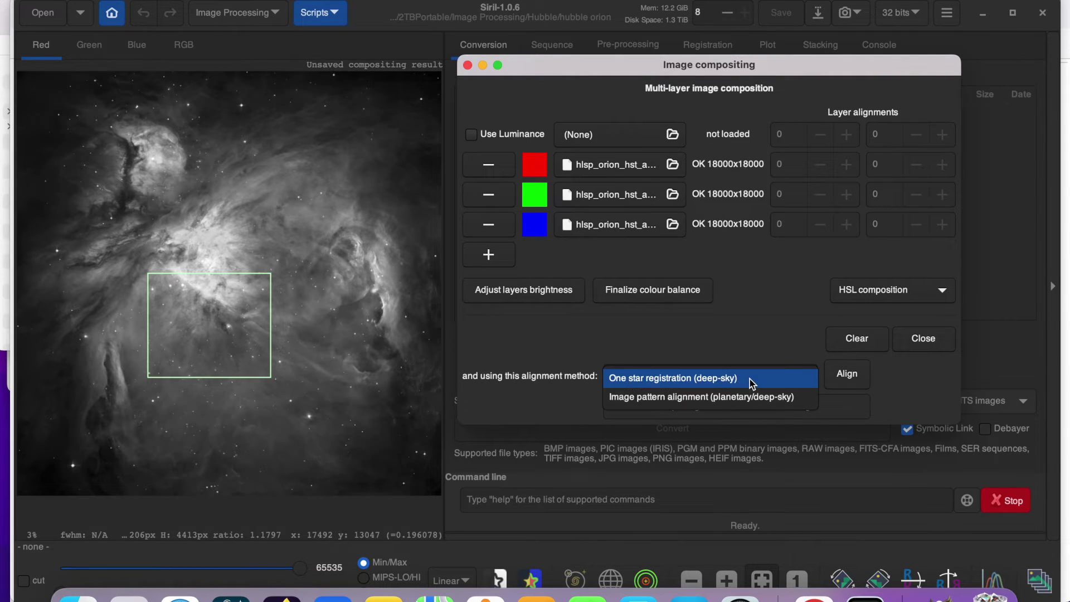
{"action": "left_click", "coordinate": [742, 401]}
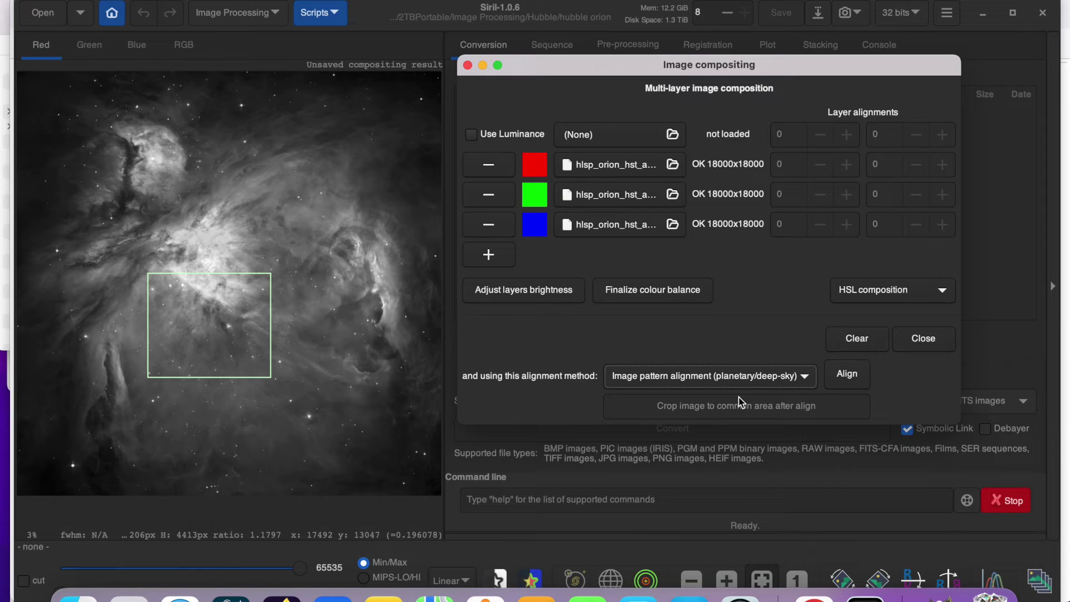
{"action": "left_click", "coordinate": [849, 378]}
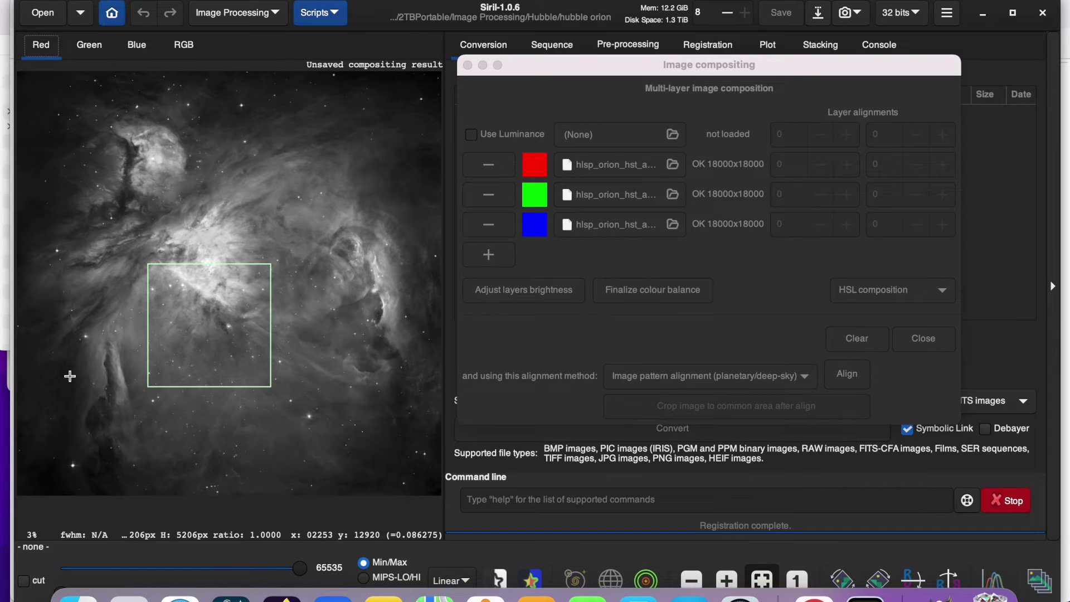
{"action": "left_click", "coordinate": [70, 376]}
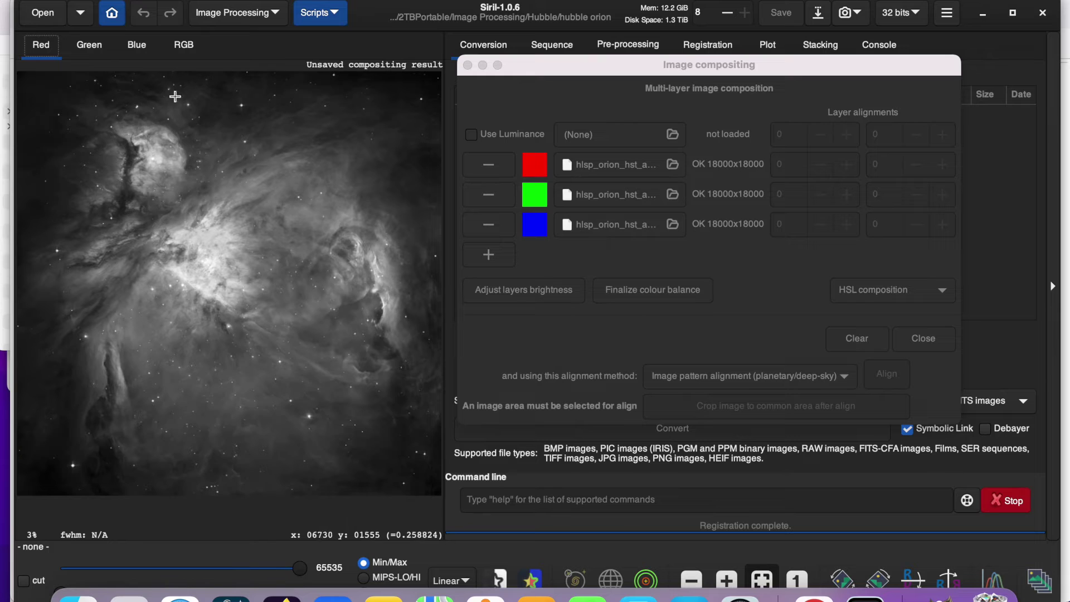
- Preview the full RGB Orion composite, then close the Image compositing window
{"action": "left_click", "coordinate": [183, 44]}
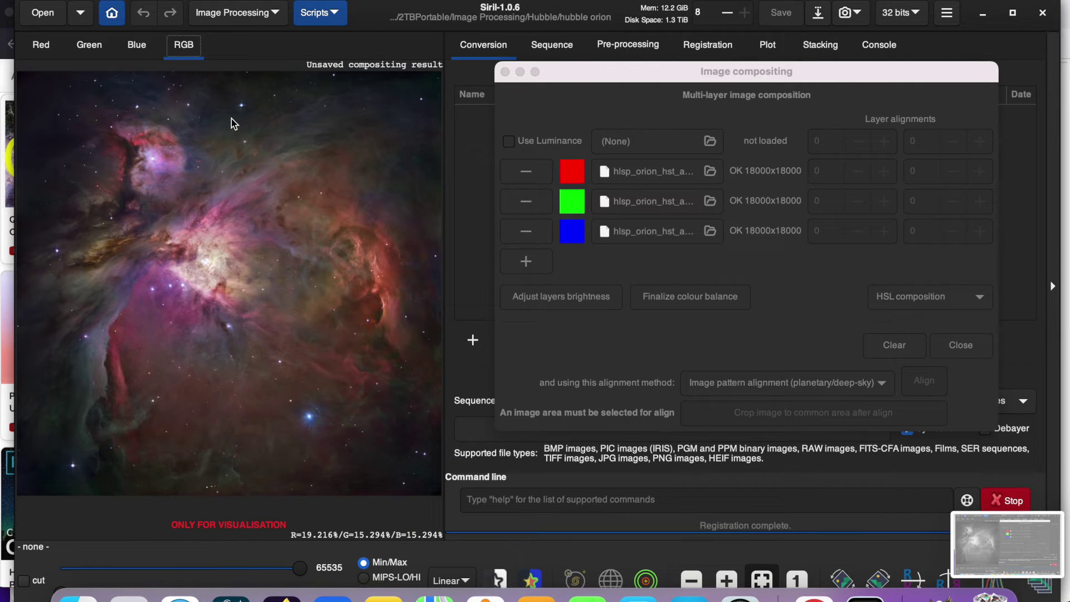
{"action": "left_click", "coordinate": [137, 45]}
{"action": "left_click", "coordinate": [703, 273]}
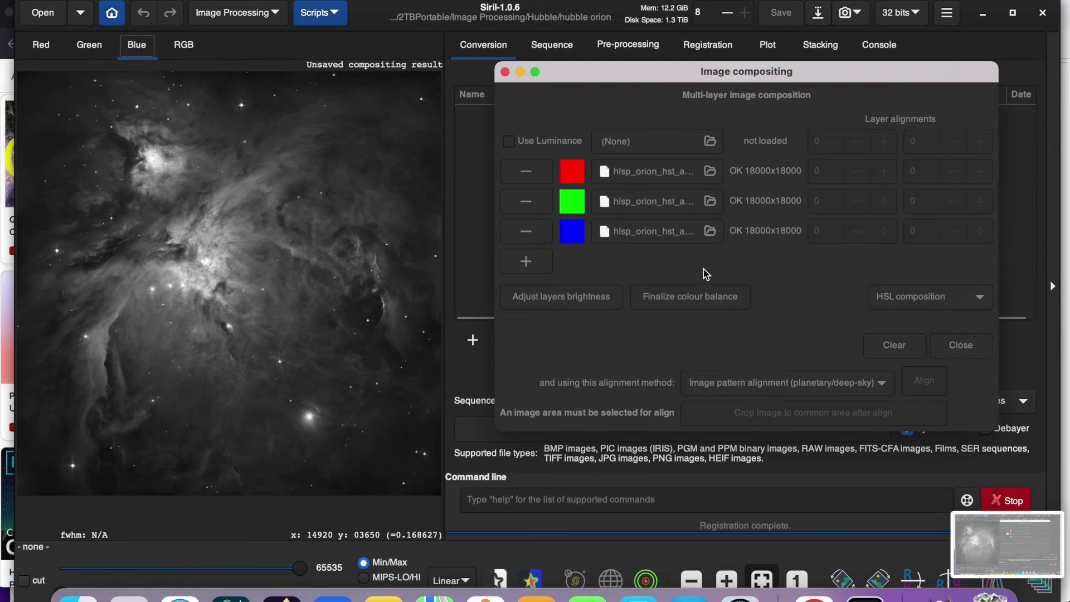
{"action": "left_click", "coordinate": [700, 300]}
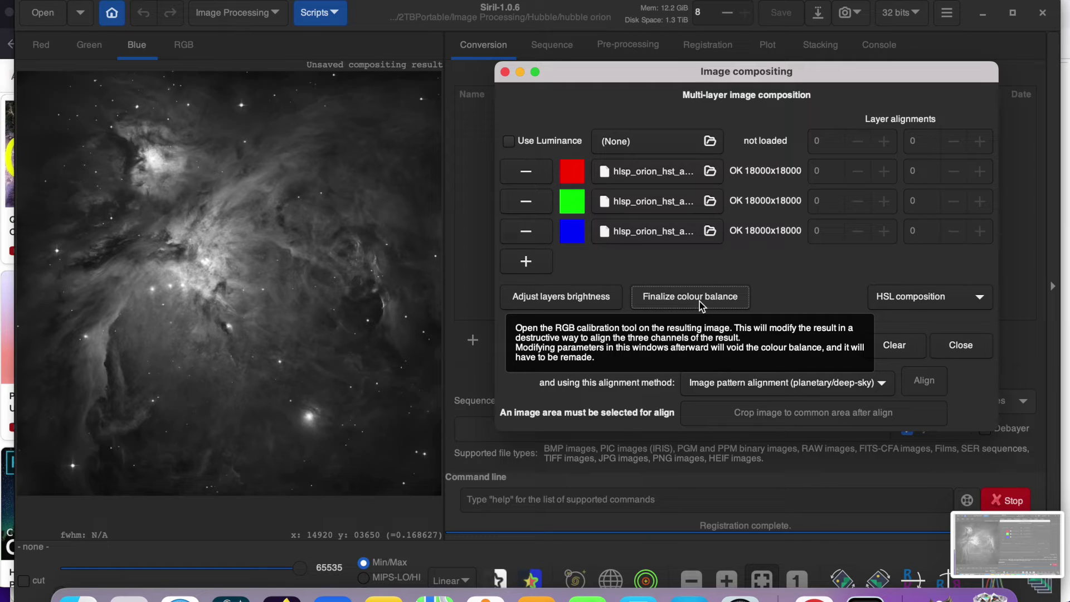
{"action": "left_click", "coordinate": [183, 46]}
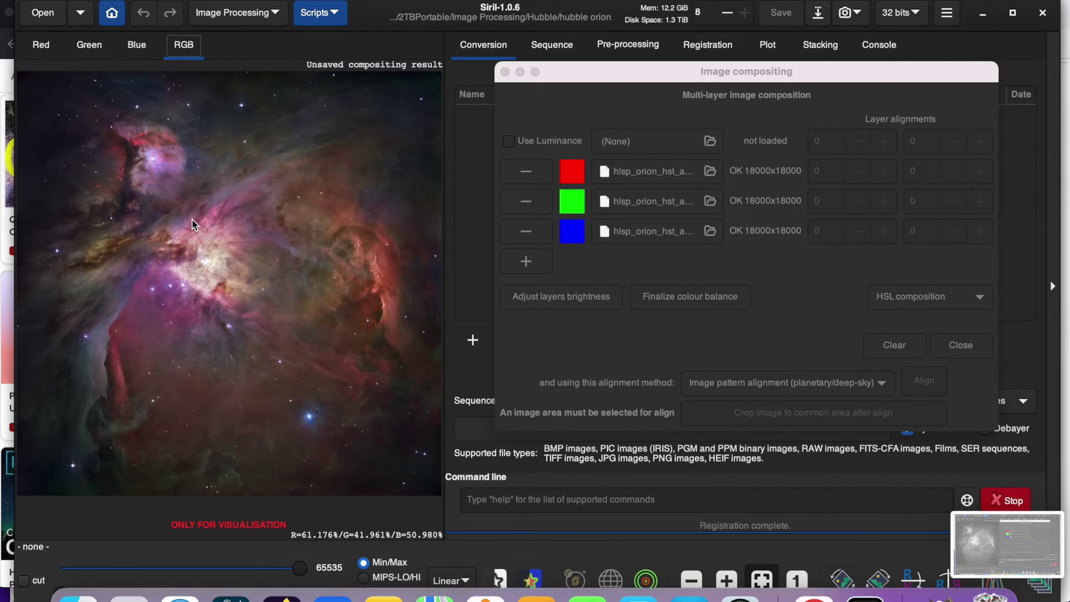
{"action": "left_click", "coordinate": [506, 73]}
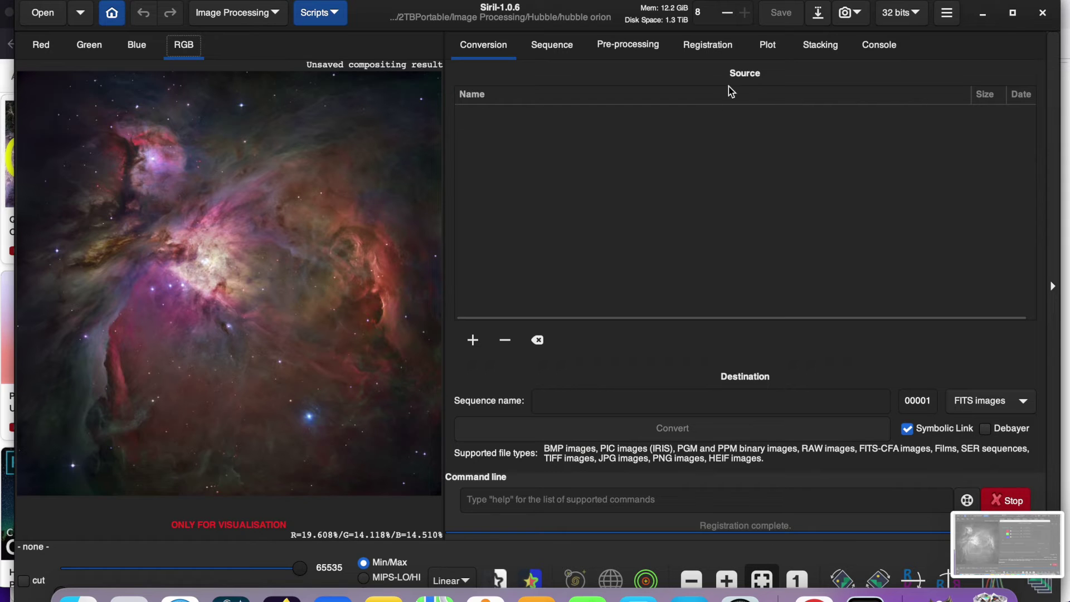
- Save the composite as 'RBG compositing result.tif', a 32-bit floating point uncompressed TIFF
{"action": "left_click", "coordinate": [822, 15]}
{"action": "left_click", "coordinate": [763, 463]}
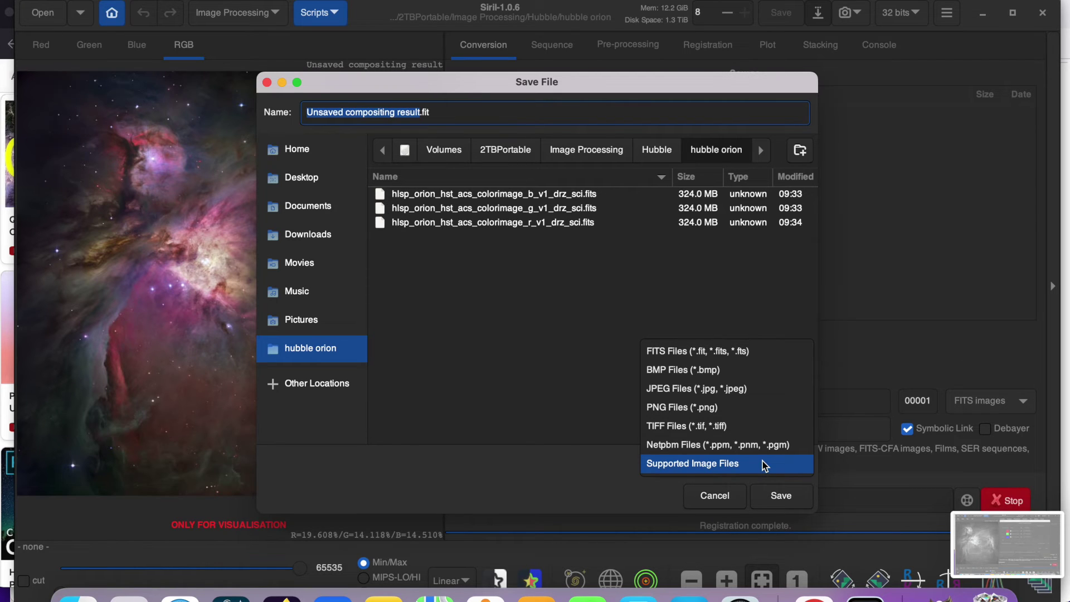
{"action": "left_click", "coordinate": [718, 433]}
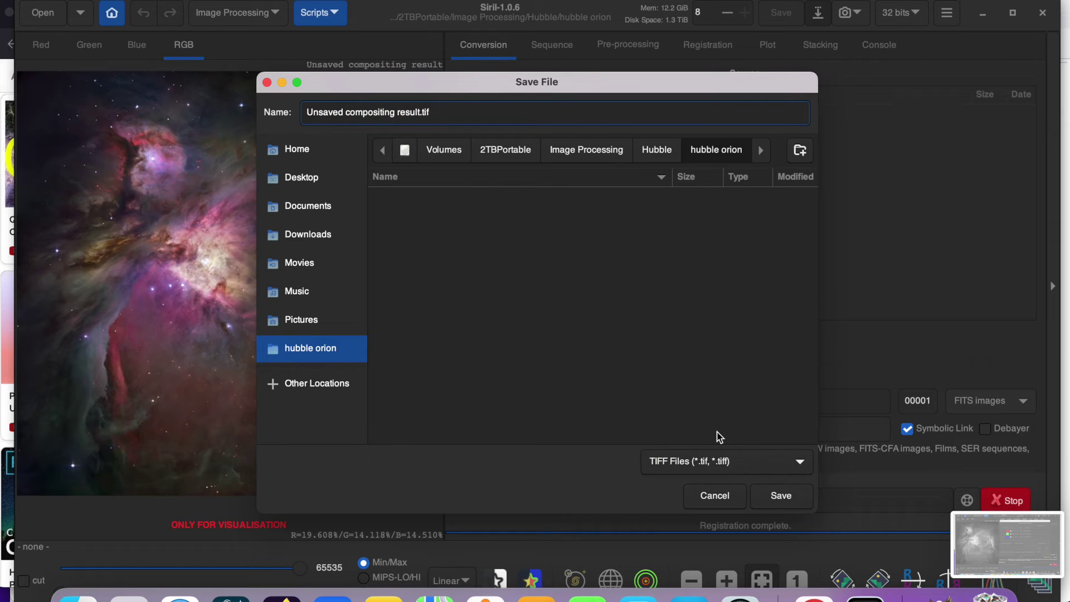
{"action": "left_click", "coordinate": [346, 112]}
{"action": "key", "text": "BackSpace"}
{"action": "key", "text": "BackSpace"}
{"action": "key", "text": "BackSpace"}
{"action": "key", "text": "BackSpace"}
{"action": "key", "text": "BackSpace"}
{"action": "key", "text": "BackSpace"}
{"action": "key", "text": "BackSpace"}
{"action": "key", "text": "BackSpace"}
{"action": "type", "text": "RBG"}
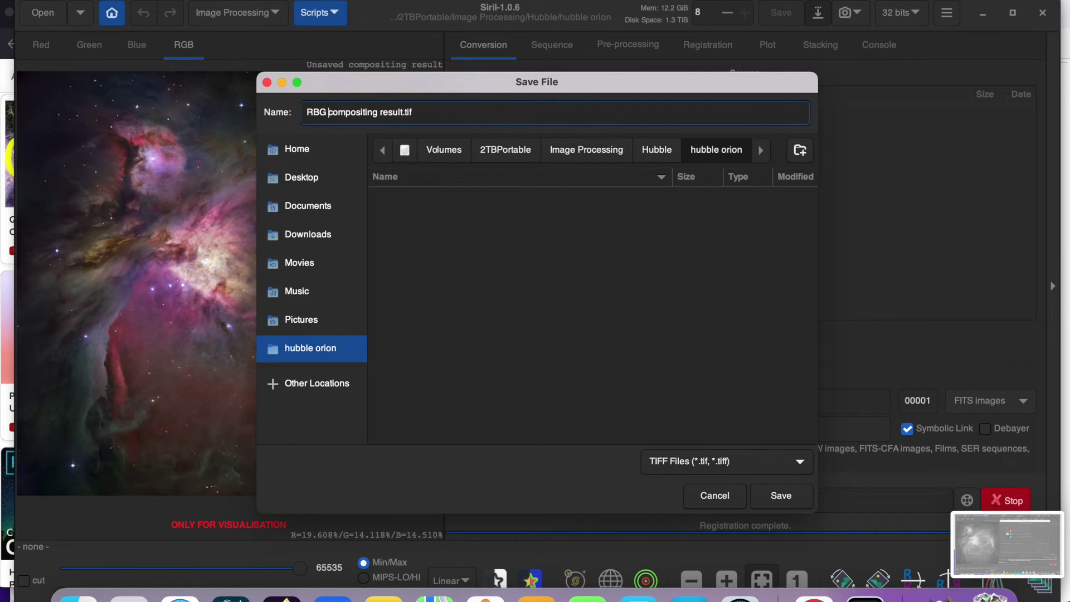
{"action": "left_click", "coordinate": [782, 496]}
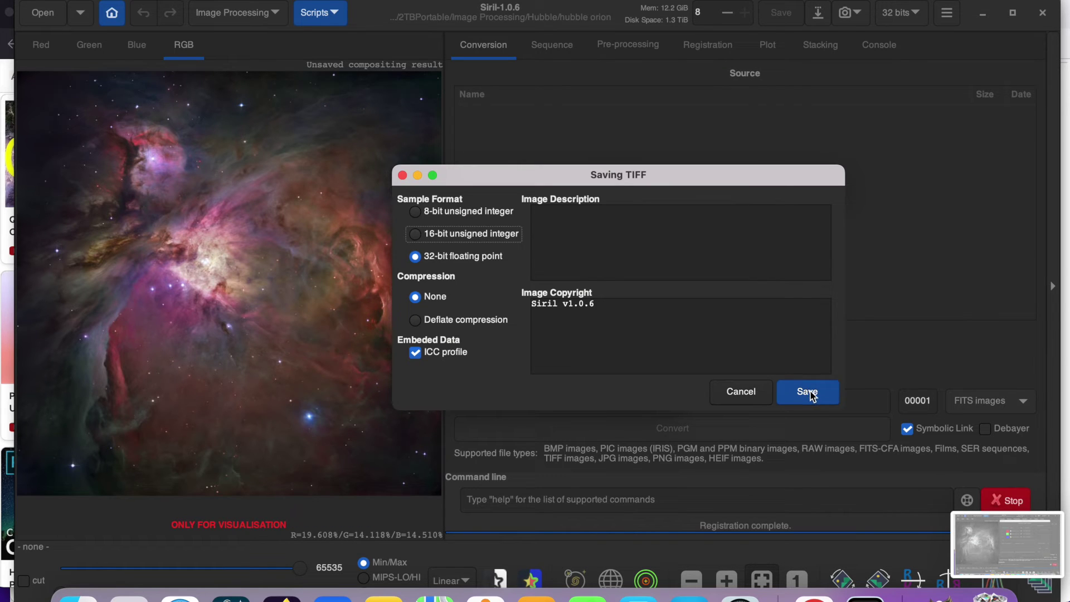
{"action": "left_click", "coordinate": [810, 396]}
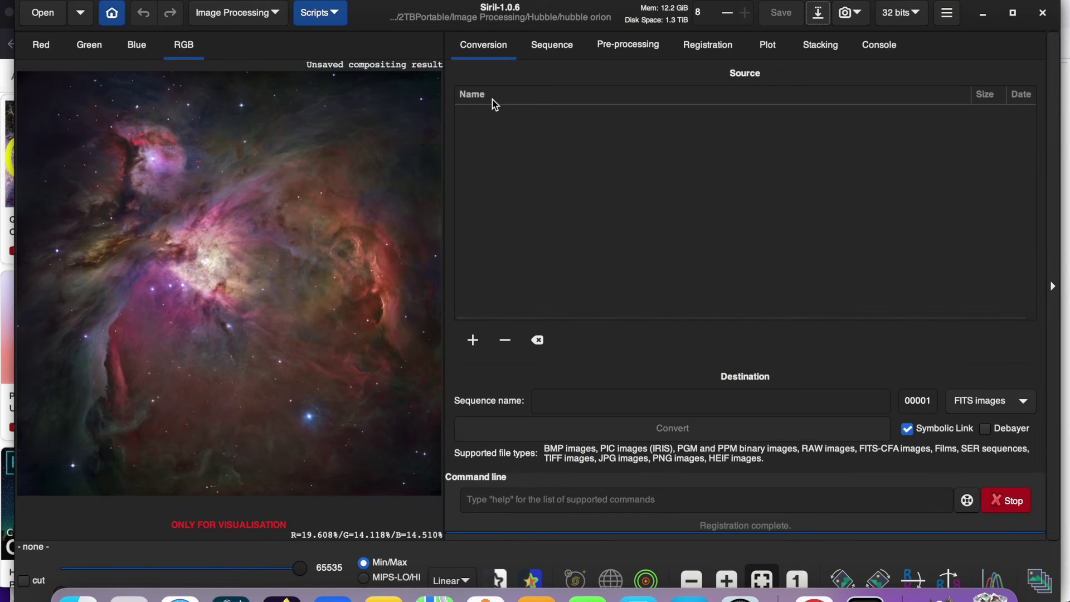
{"action": "left_click", "coordinate": [272, 16]}
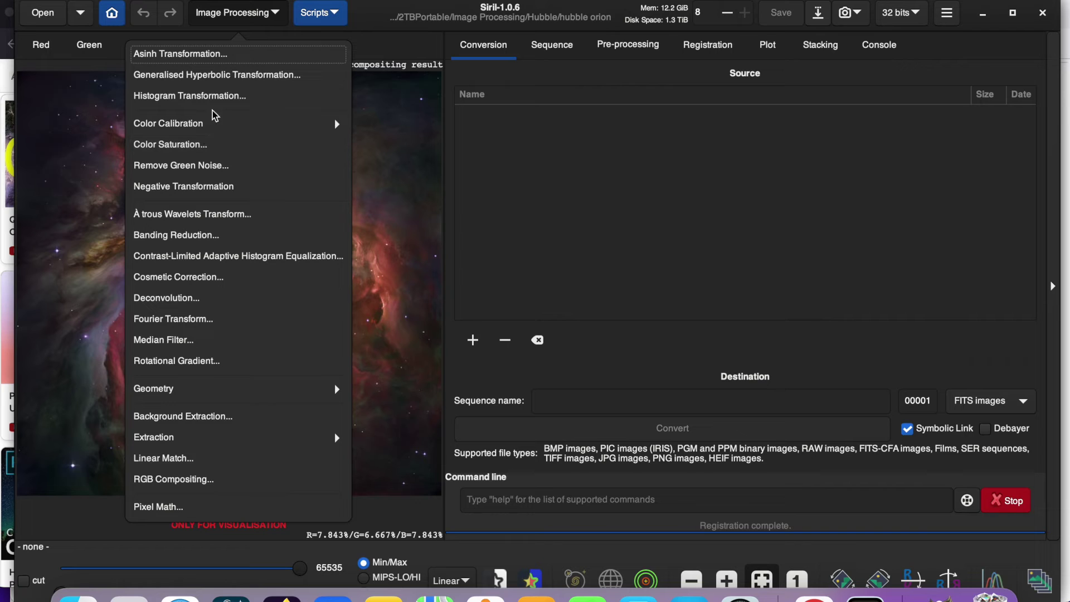
{"action": "left_click", "coordinate": [225, 103]}
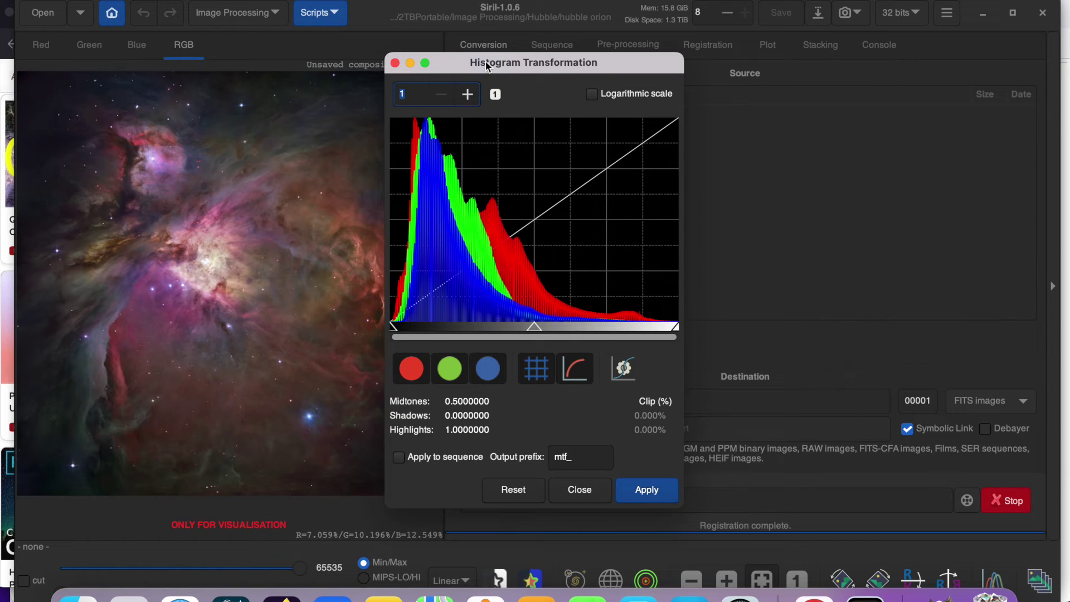
{"action": "left_click_drag", "start_coordinate": [486, 65], "coordinate": [676, 62]}
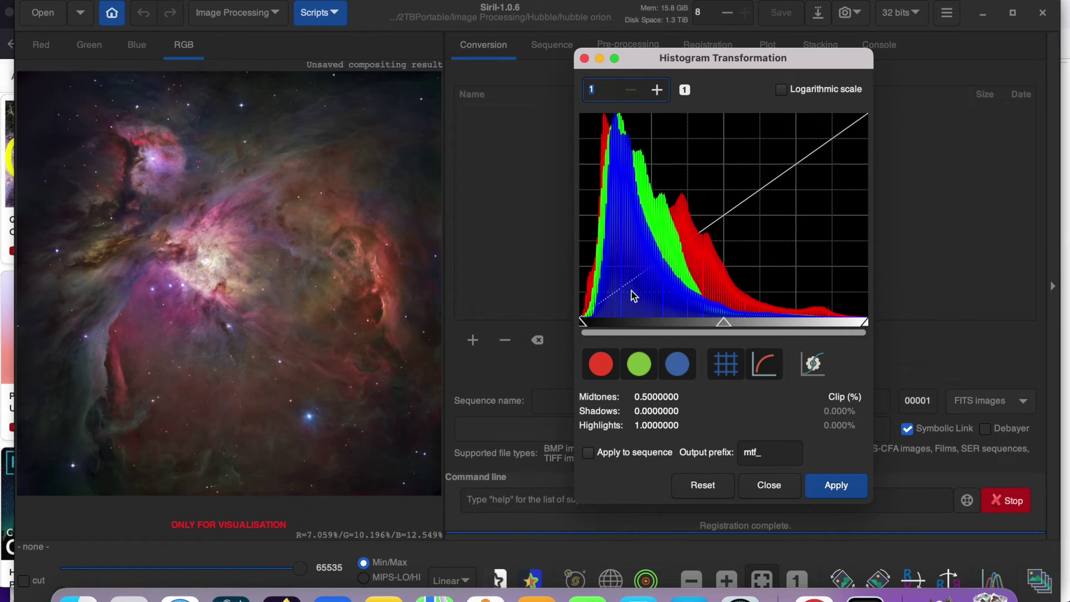
{"action": "left_click_drag", "start_coordinate": [723, 328], "coordinate": [723, 328]}
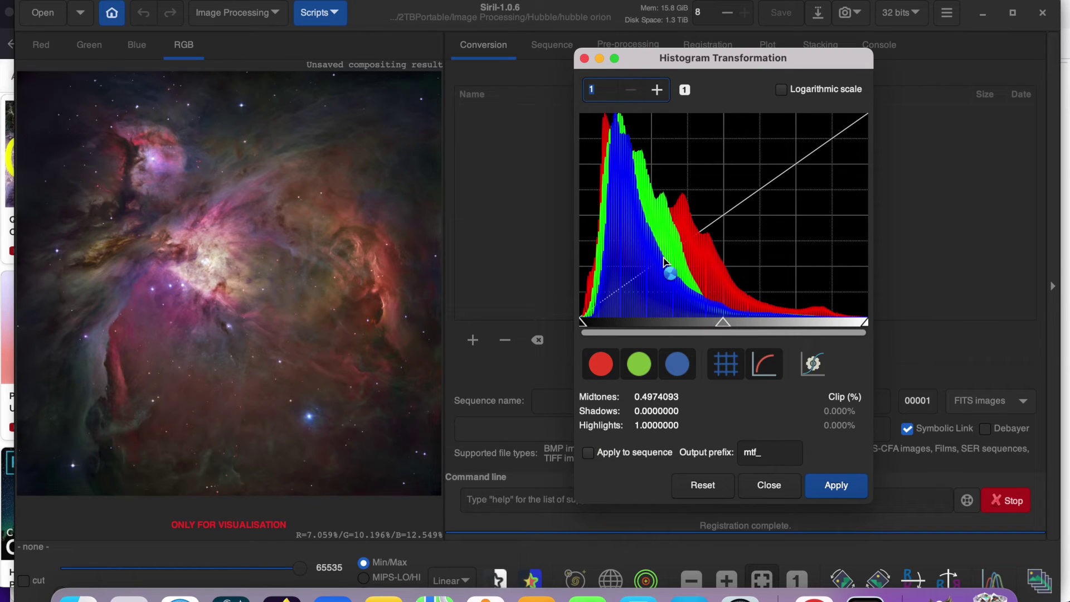
{"action": "left_click", "coordinate": [705, 493]}
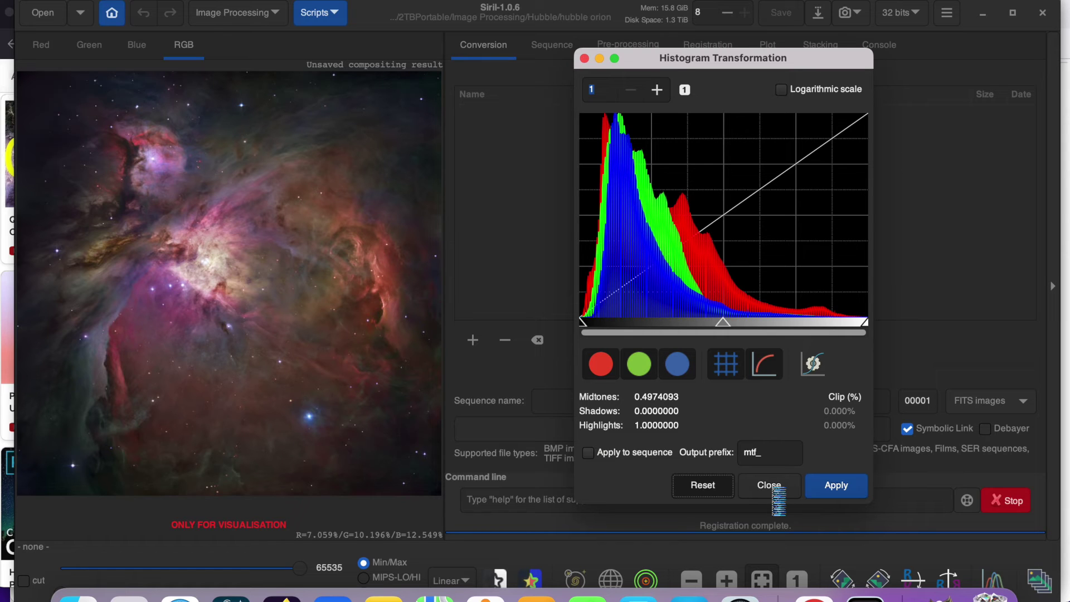
- Discard the histogram changes and raise the global Color Saturation amount to 0.03
{"action": "left_click", "coordinate": [235, 13]}
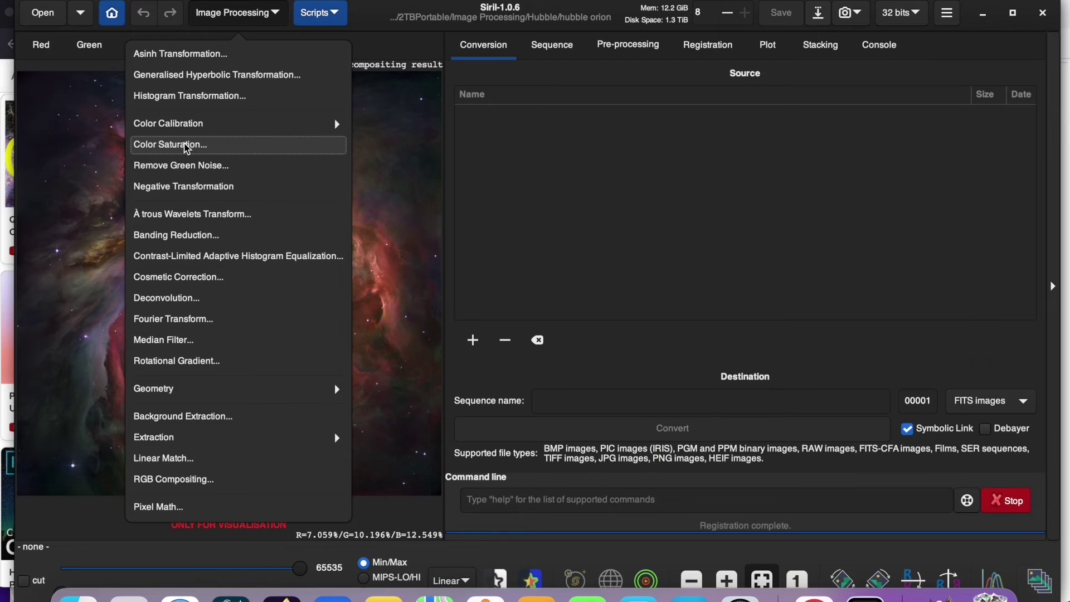
{"action": "left_click", "coordinate": [187, 146]}
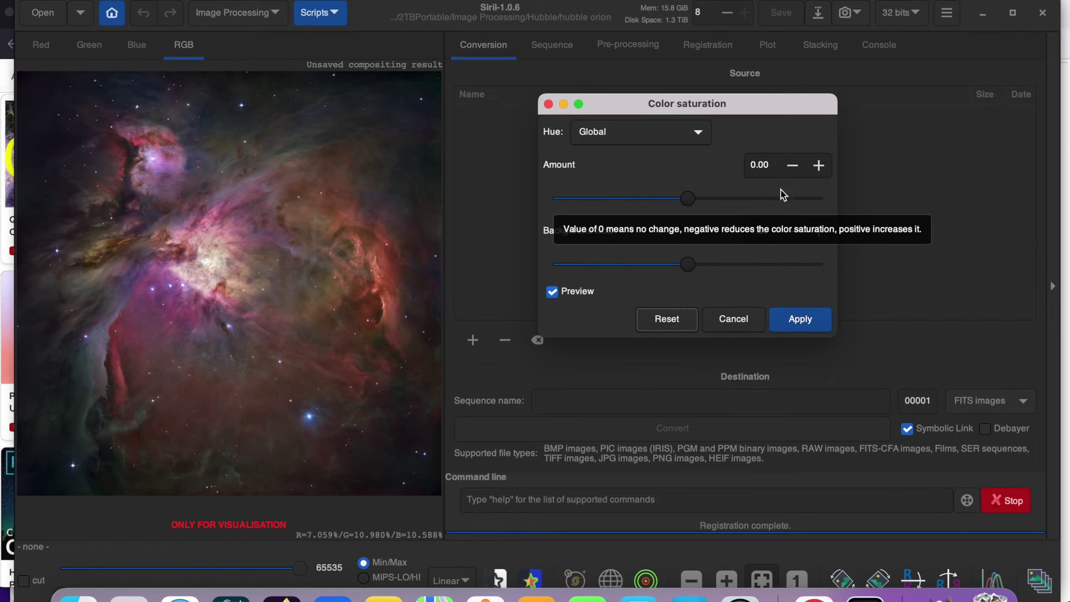
{"action": "left_click", "coordinate": [818, 166]}
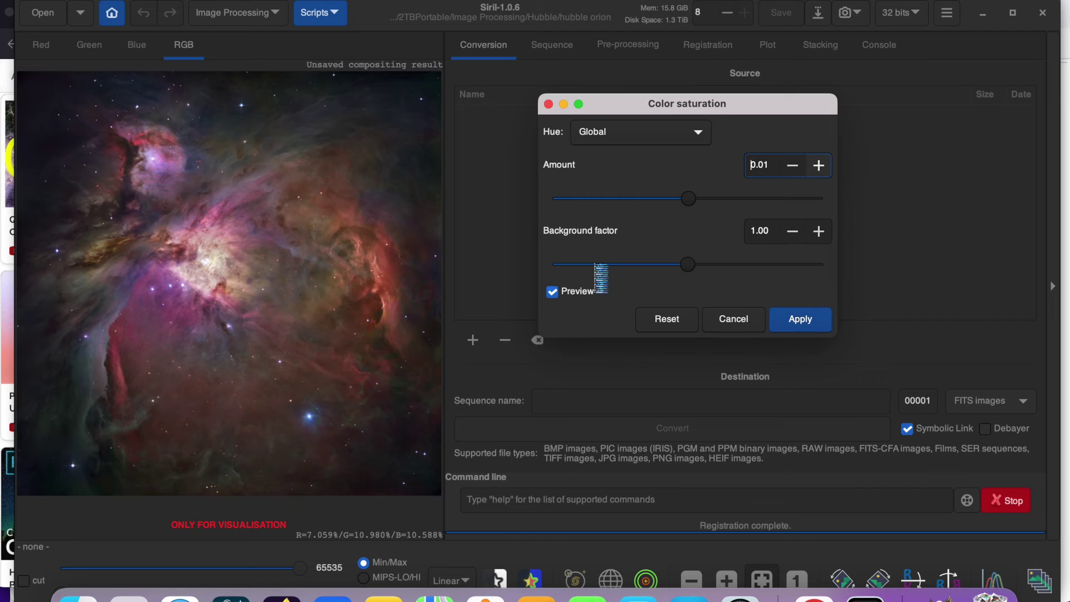
{"action": "key", "text": "Up"}
{"action": "key", "text": "Up"}
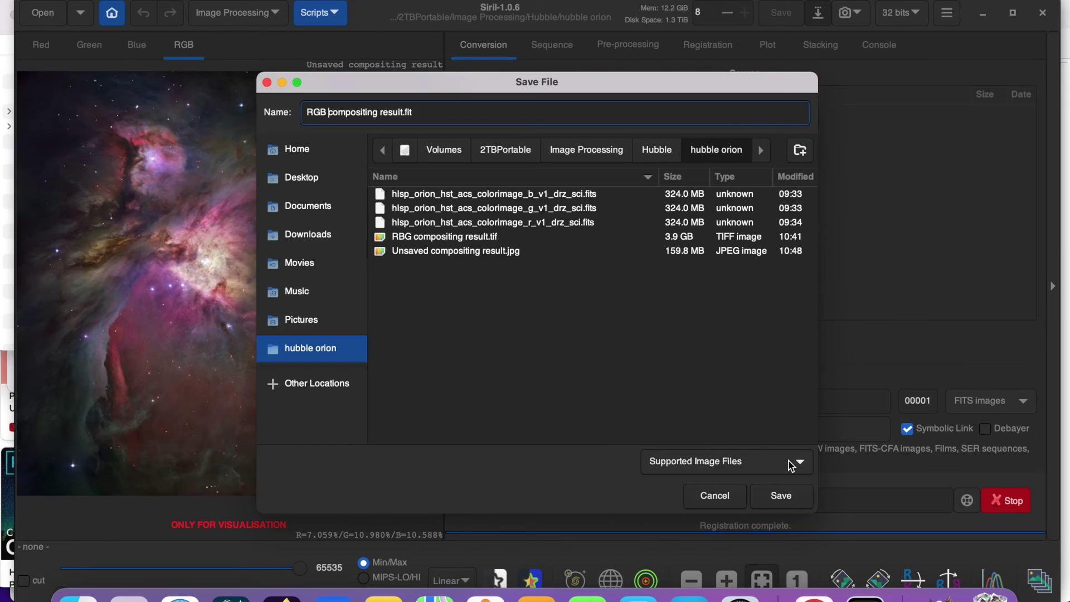
{"action": "left_click", "coordinate": [702, 458]}
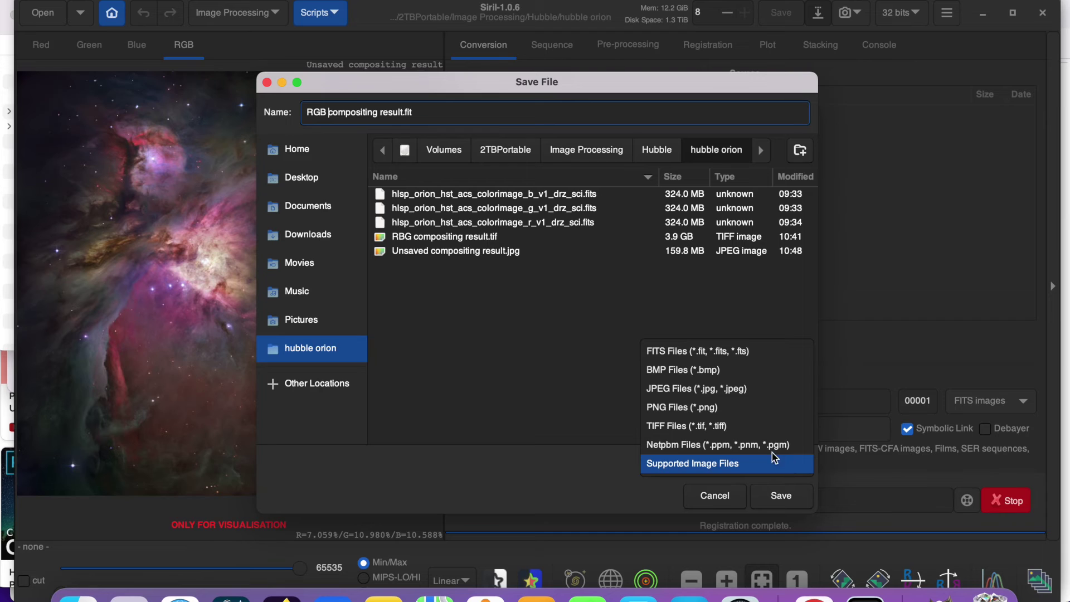
- Save the composite as a JPEG file with quality lowered to 70
{"action": "left_click", "coordinate": [724, 390]}
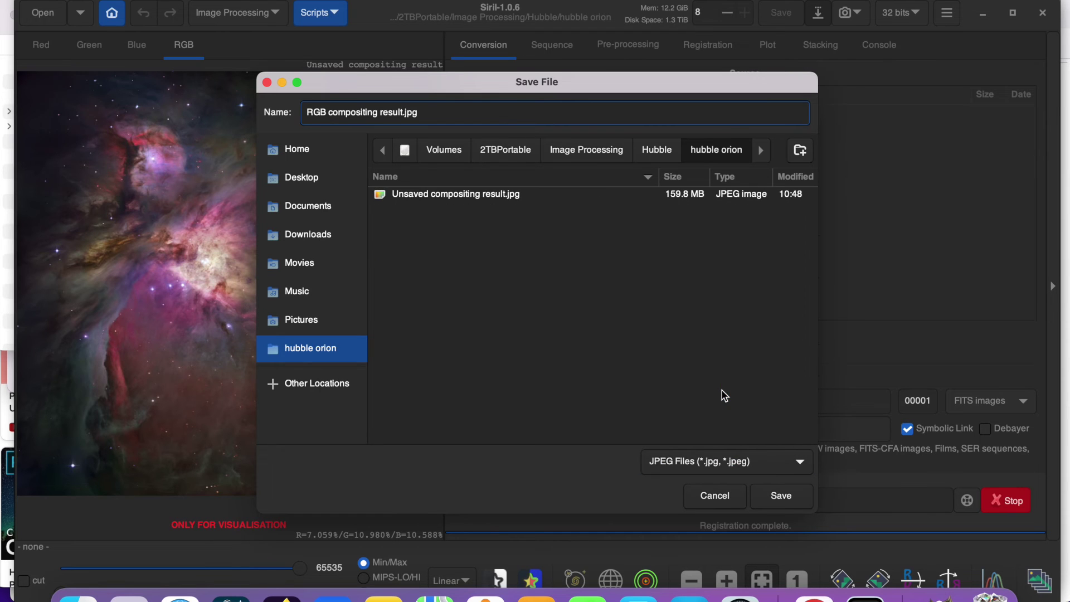
{"action": "left_click", "coordinate": [790, 501]}
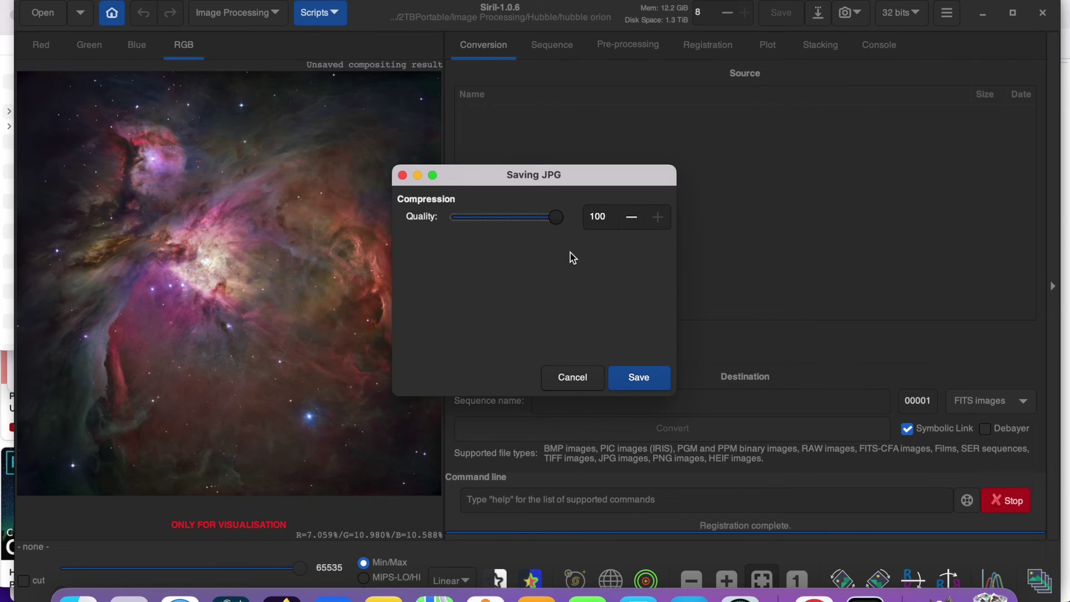
{"action": "left_click", "coordinate": [523, 217]}
{"action": "left_click", "coordinate": [520, 218]}
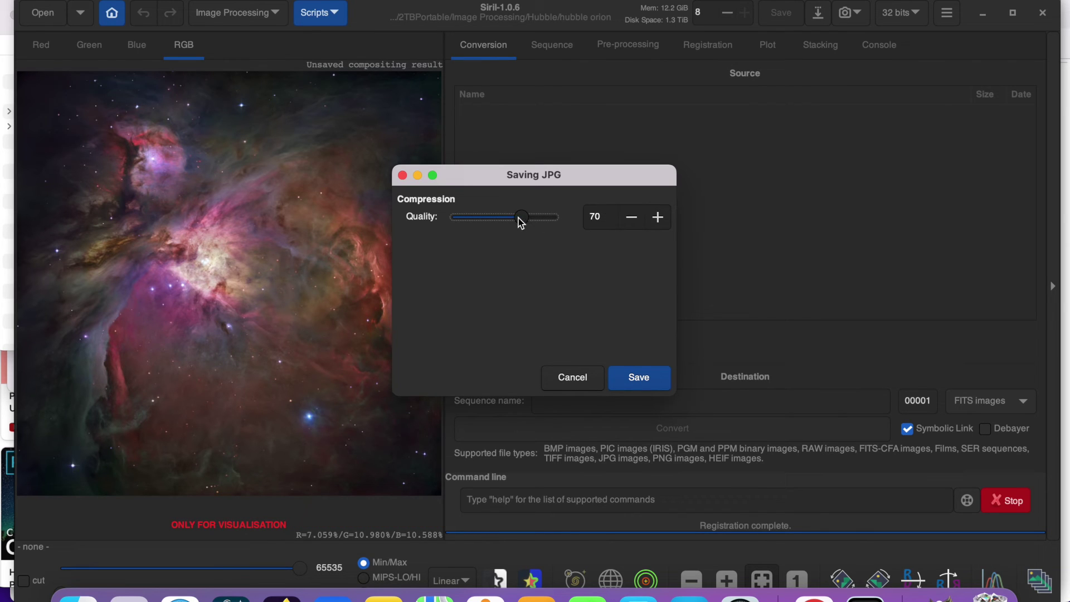
{"action": "left_click", "coordinate": [651, 376]}
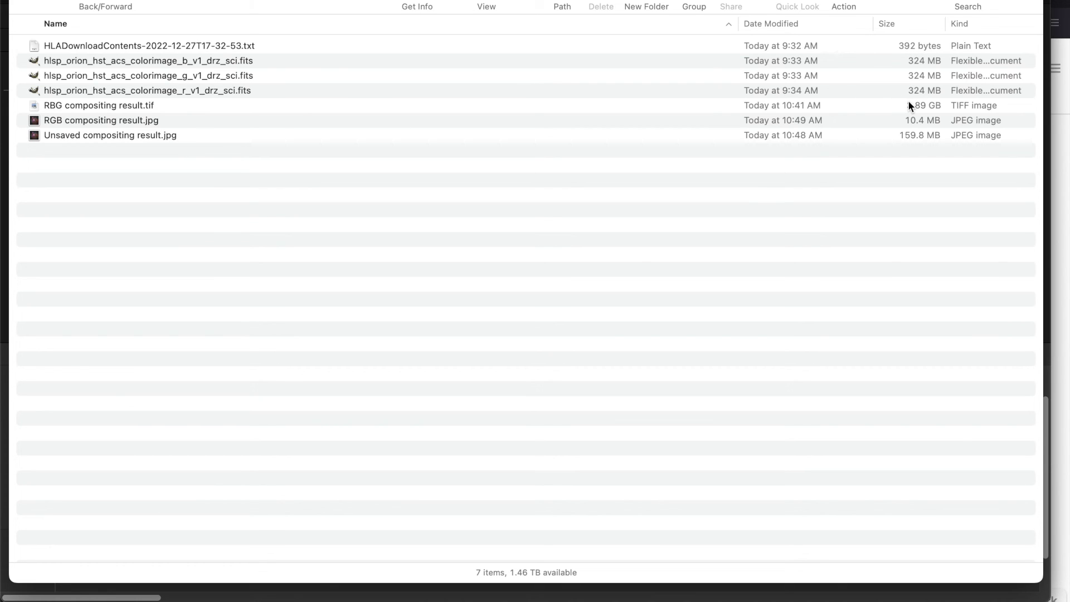
- Open 'Unsaved compositing result.jpg' from Finder with GIMP.app
{"action": "left_click", "coordinate": [152, 134]}
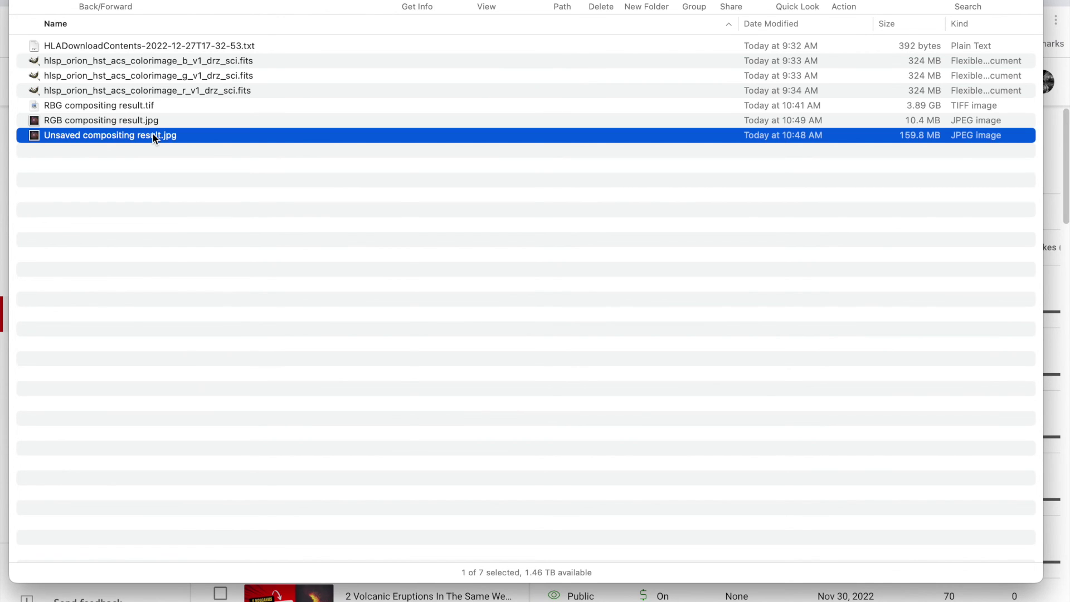
{"action": "right_click", "coordinate": [153, 134]}
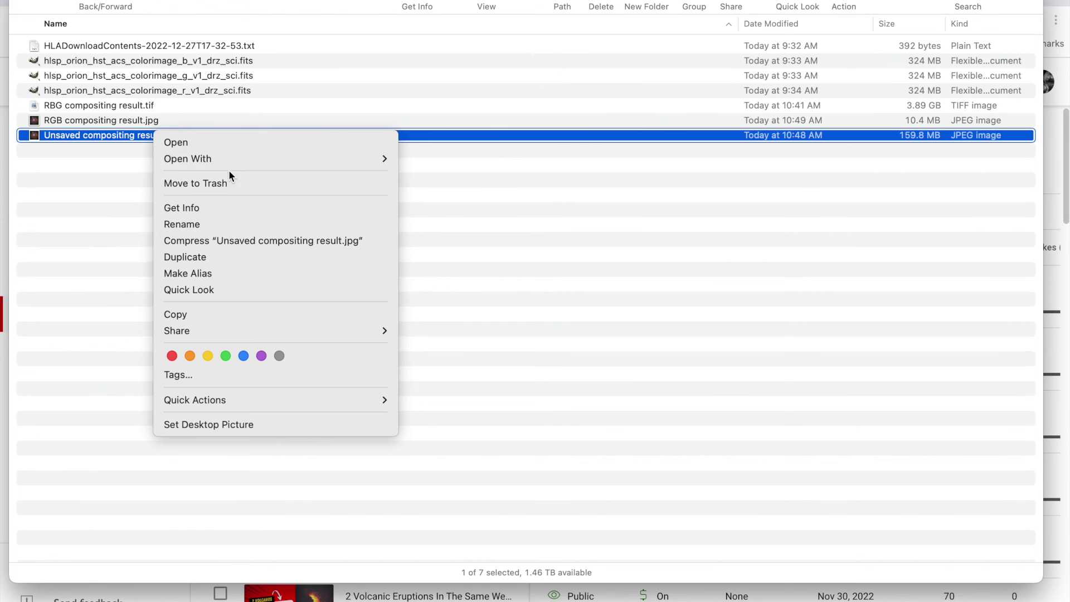
{"action": "mouse_move", "coordinate": [225, 157]}
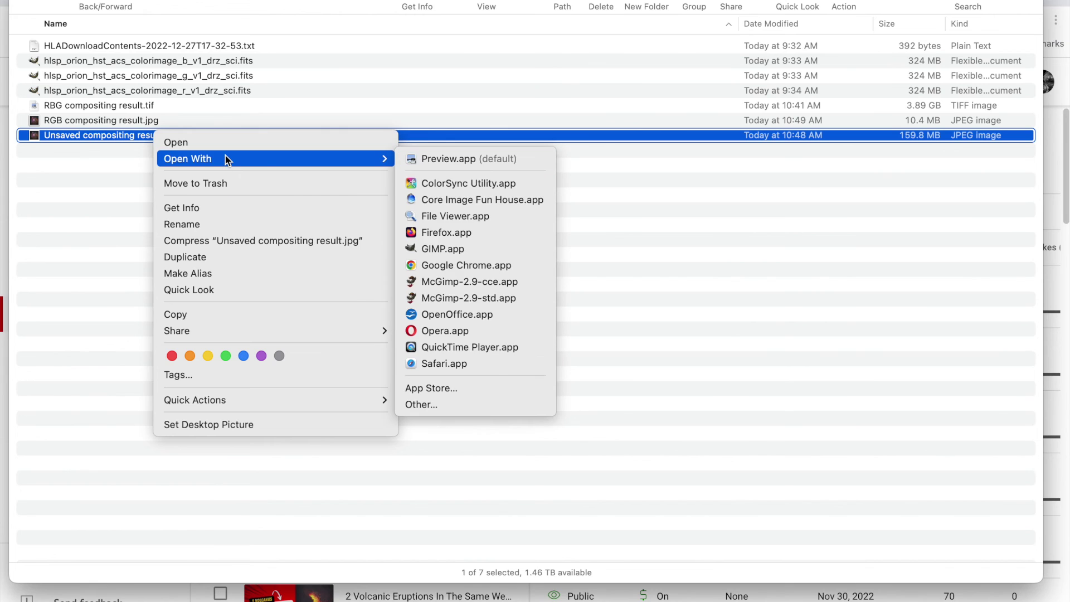
{"action": "left_click", "coordinate": [450, 247]}
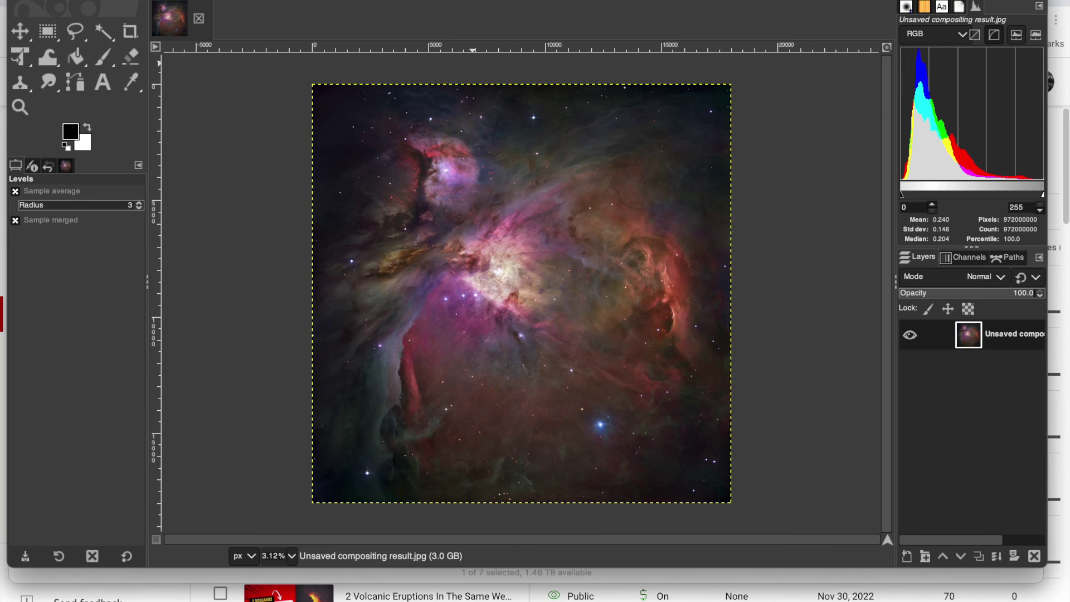
- Set the Saturation scale to 1.175, check it in split view, and apply it
{"action": "left_click_drag", "start_coordinate": [177, 60], "coordinate": [198, 59]}
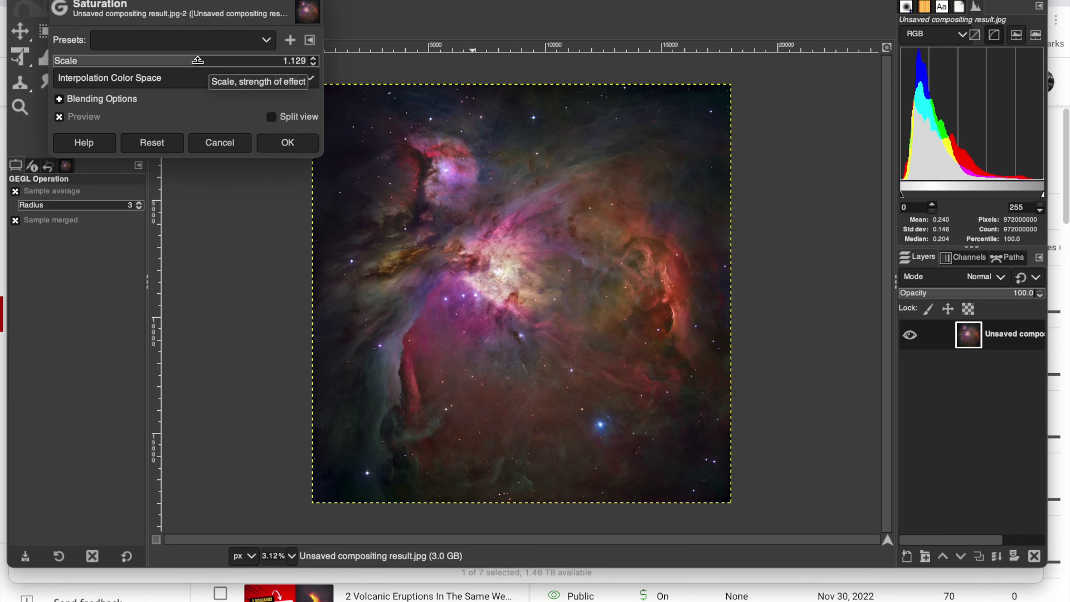
{"action": "left_click", "coordinate": [202, 61]}
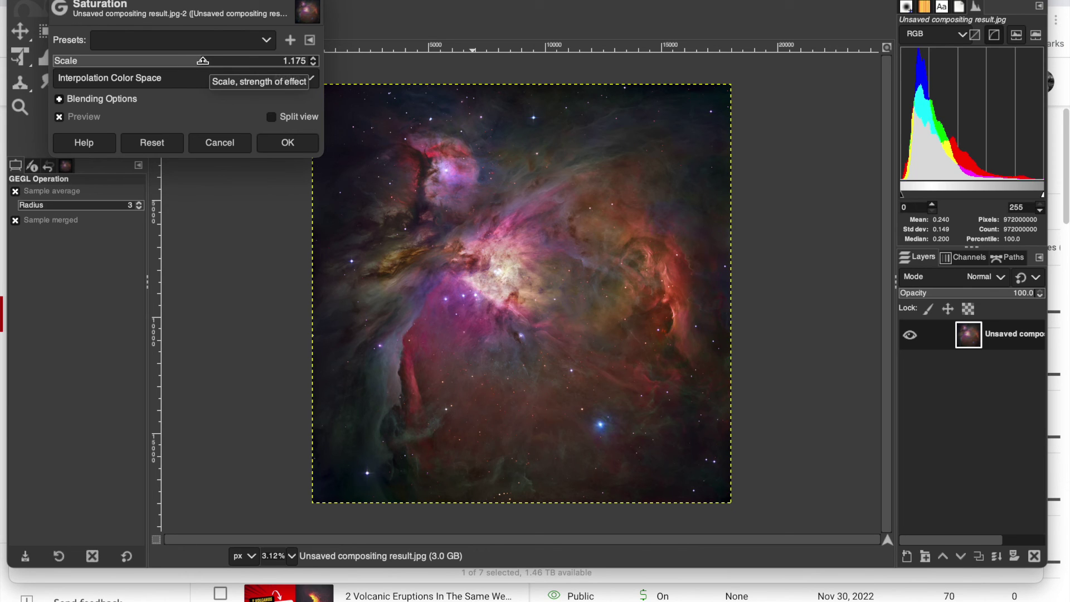
{"action": "left_click", "coordinate": [273, 118]}
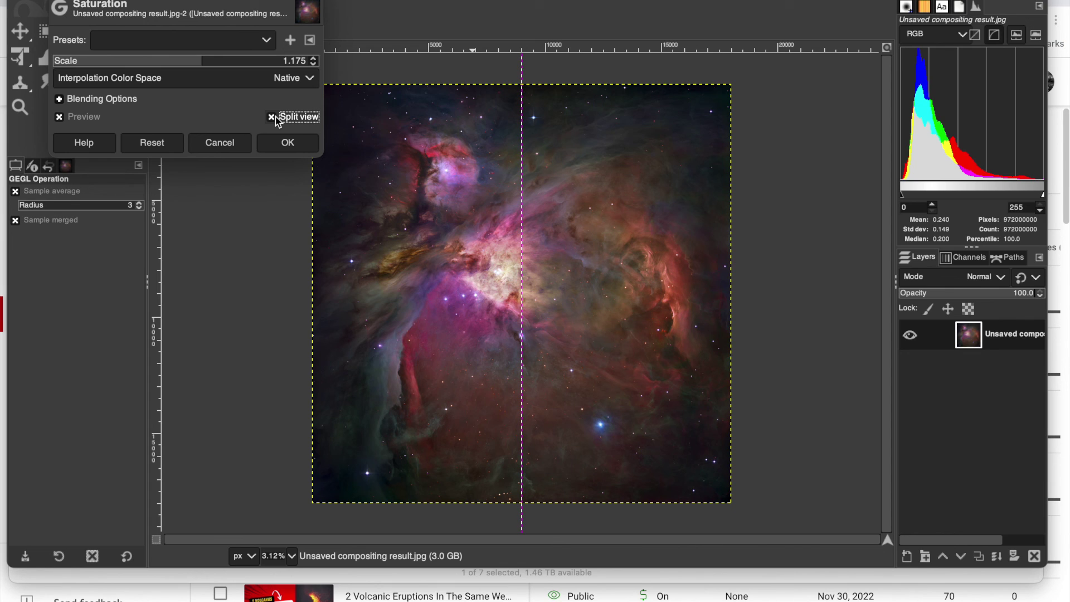
{"action": "left_click", "coordinate": [276, 118]}
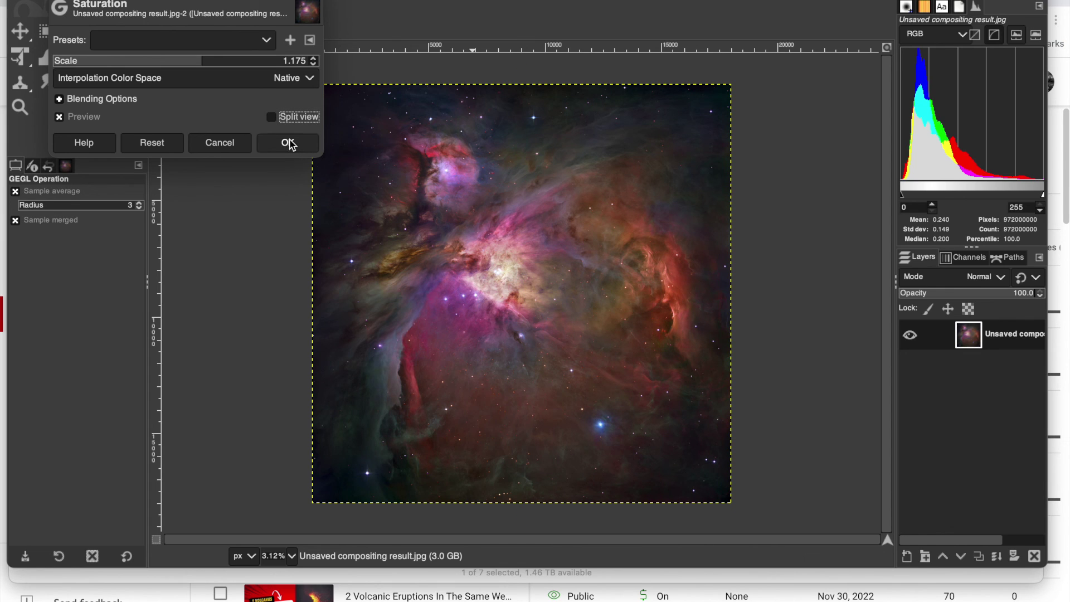
{"action": "left_click", "coordinate": [289, 143]}
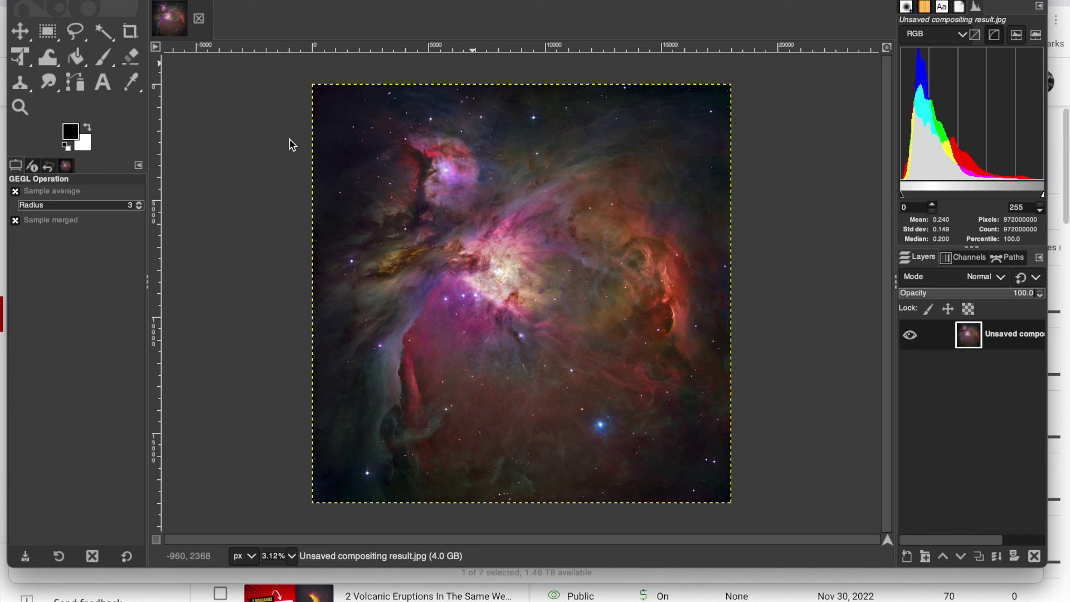
- Open the Adjust Color Levels dialog from the Colors menu
{"action": "left_click", "coordinate": [315, 0]}
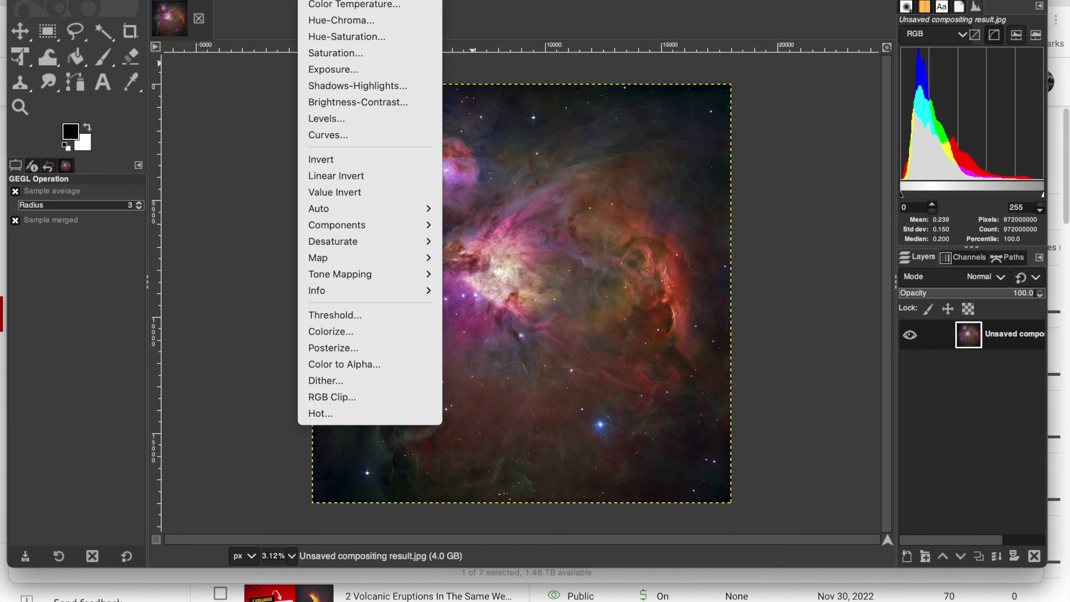
{"action": "left_click", "coordinate": [329, 119]}
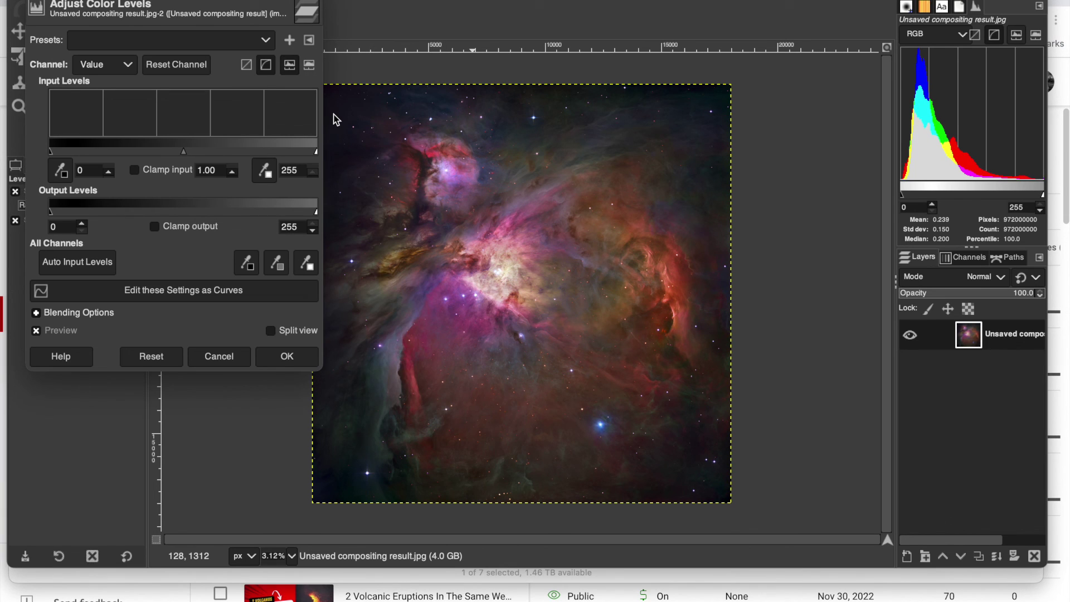